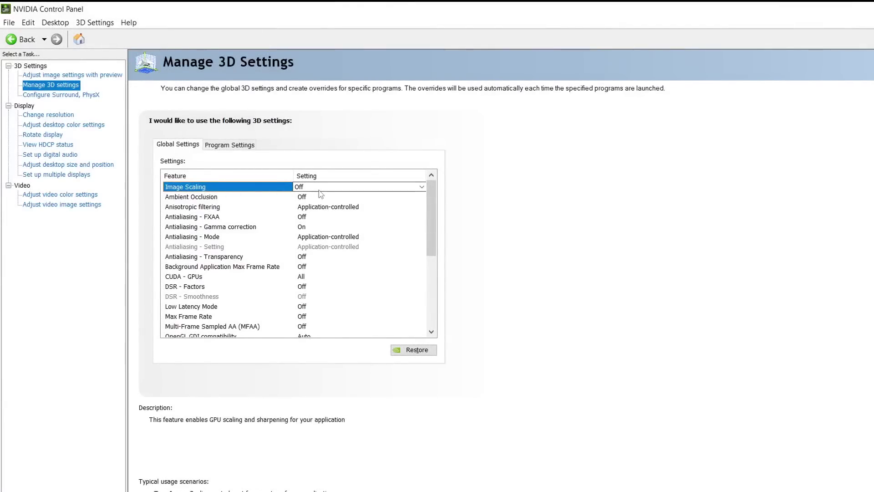
Step: Leave Image Scaling and Ambient Occlusion both set to Off
click(319, 190)
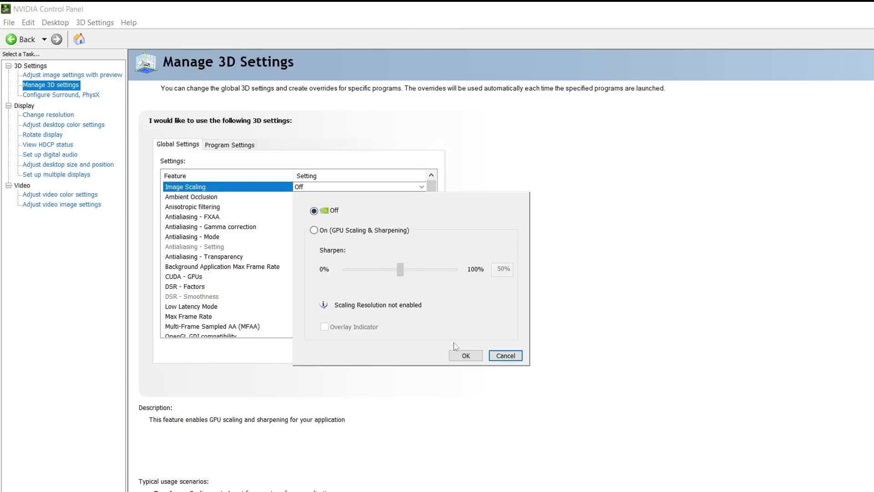
click(463, 355)
click(296, 201)
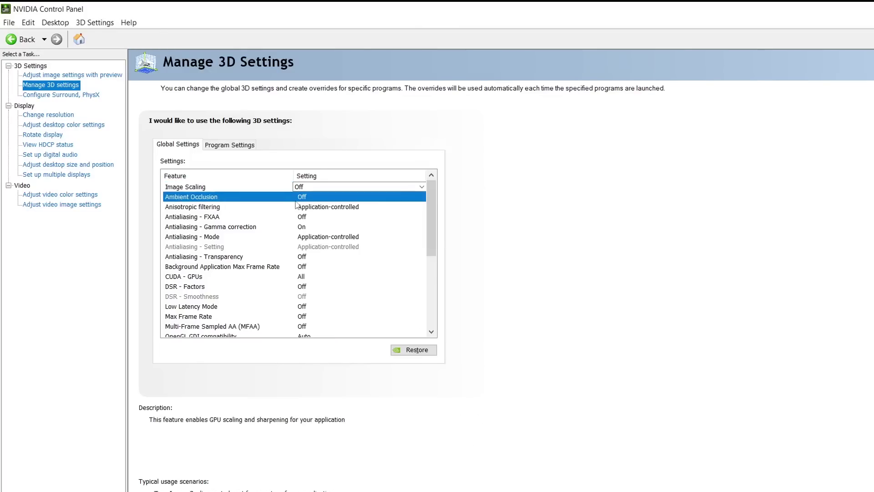
click(316, 197)
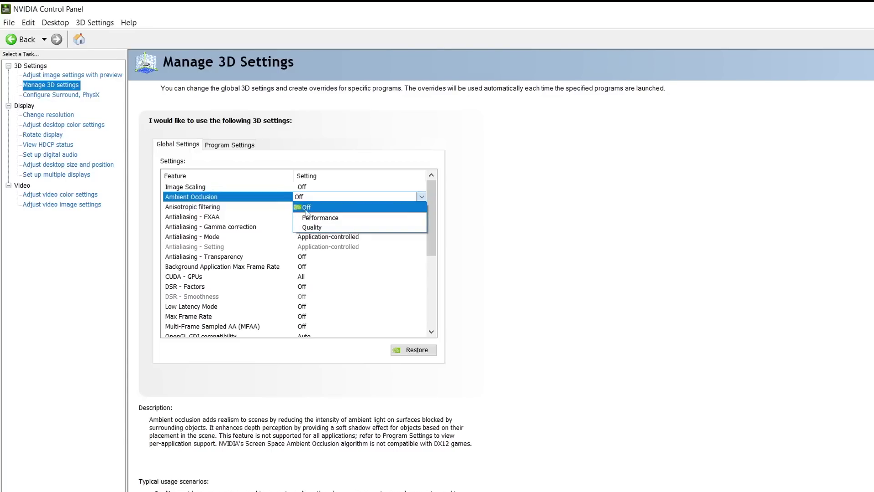
click(307, 209)
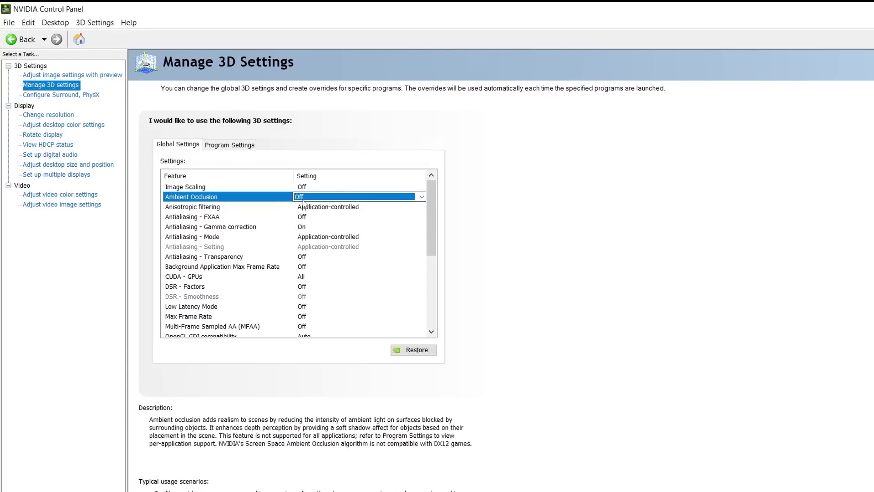
click(304, 199)
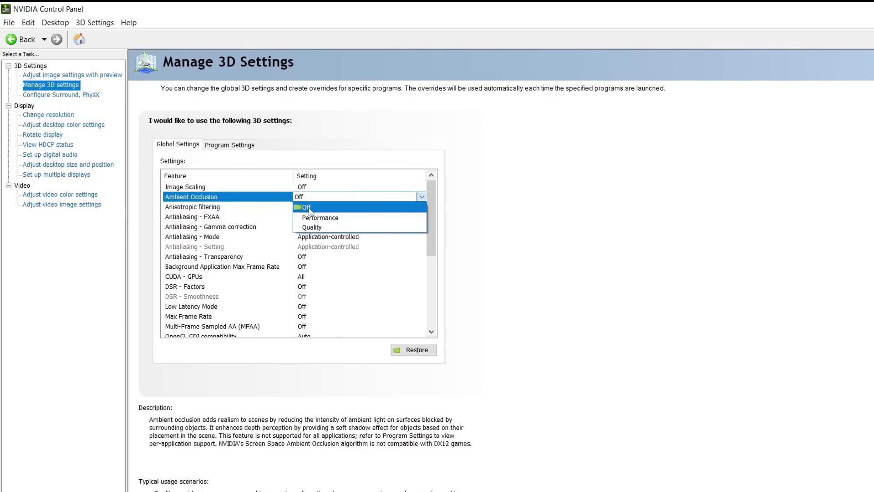
click(307, 208)
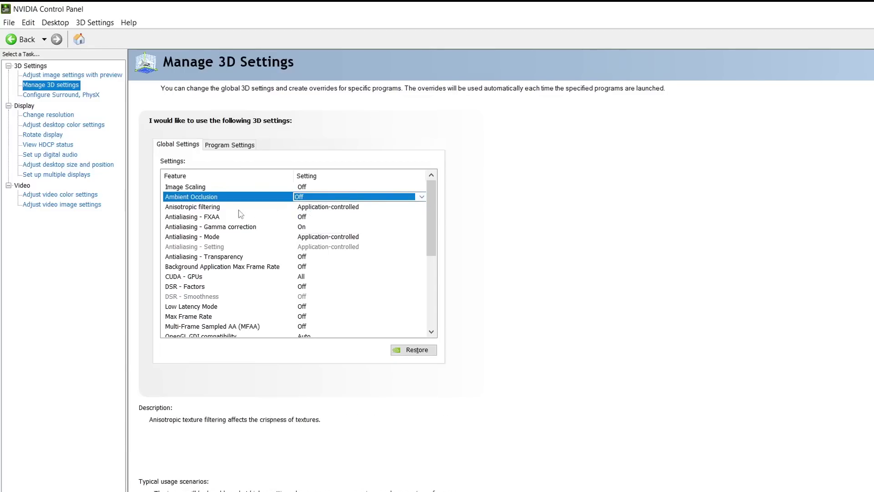
Step: Change Anisotropic filtering from Application-controlled to Off
click(211, 212)
click(314, 209)
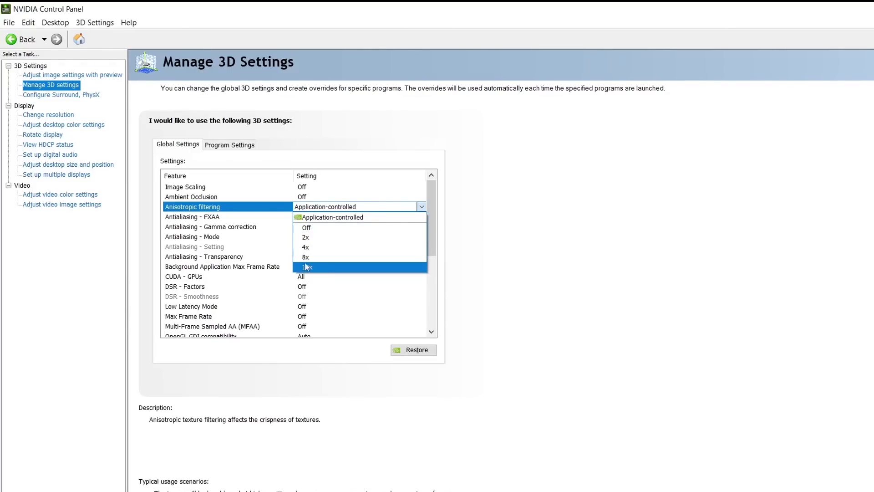
click(309, 230)
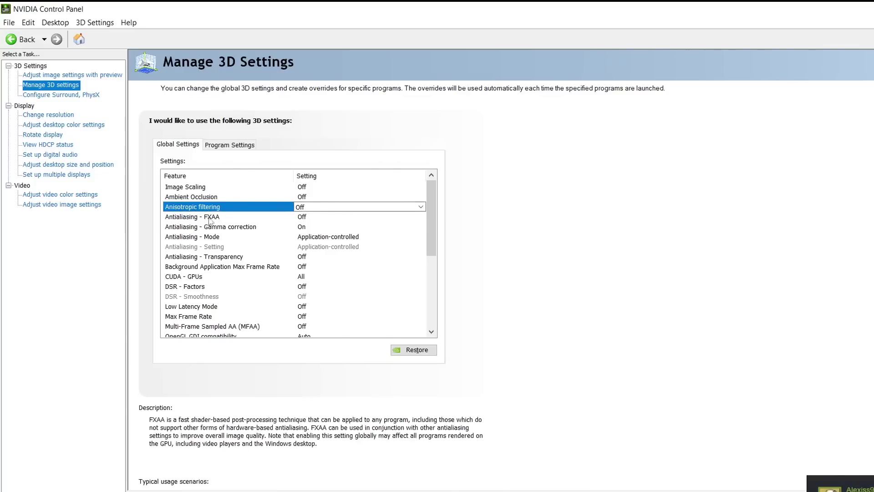
click(209, 218)
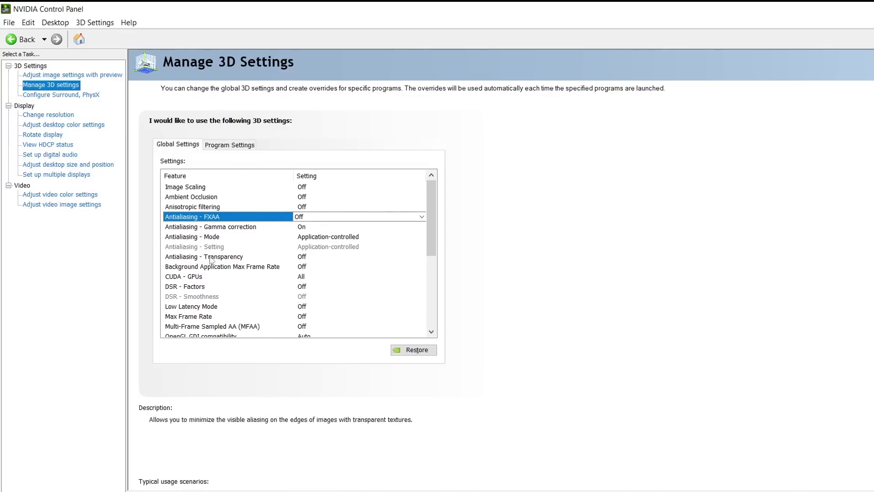
Step: Set Antialiasing - Gamma correction and Antialiasing - Mode to Off
click(307, 228)
click(306, 228)
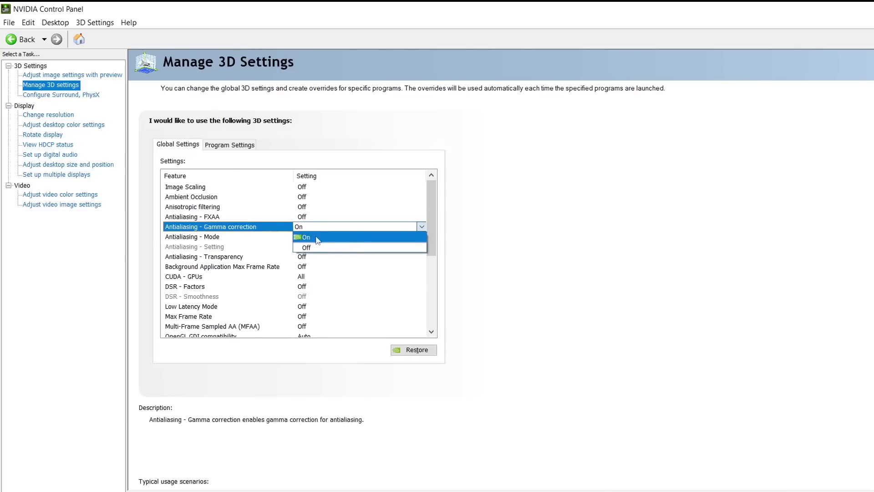
click(306, 248)
click(311, 236)
click(312, 237)
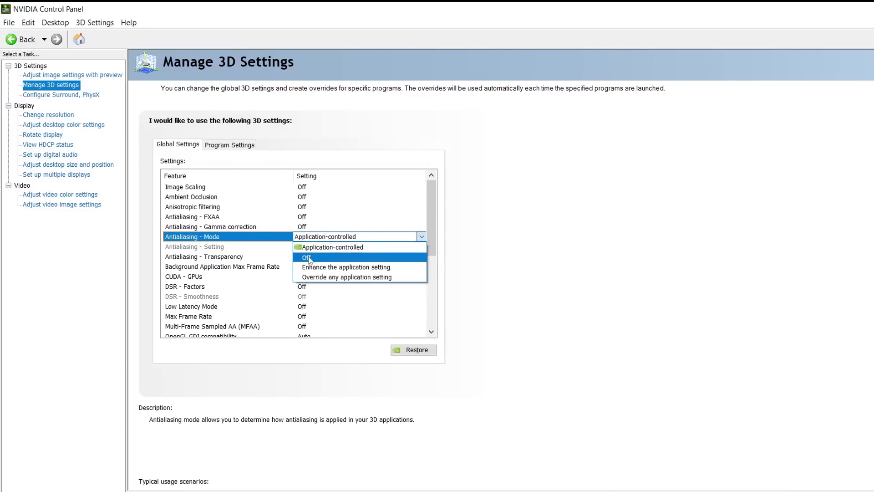
click(313, 257)
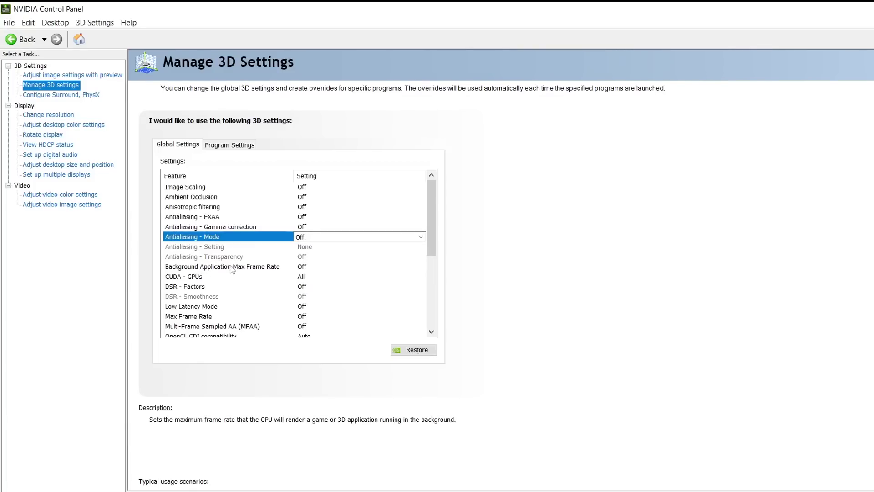
click(314, 270)
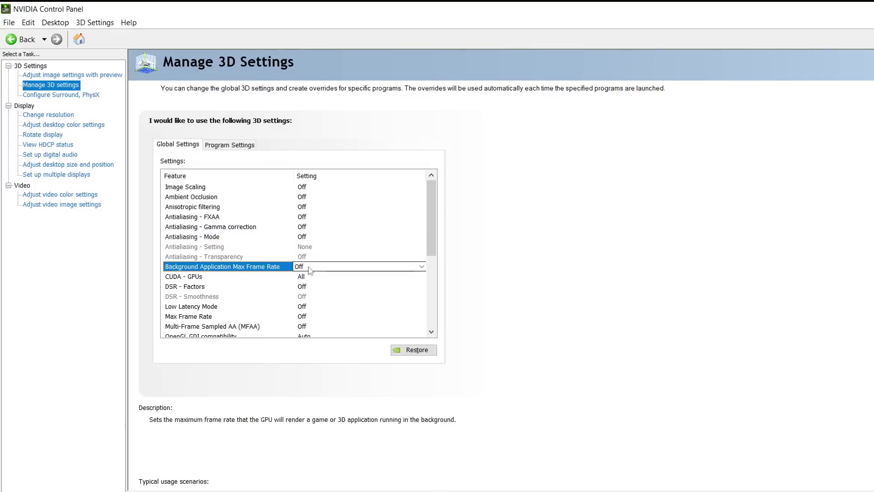
click(310, 270)
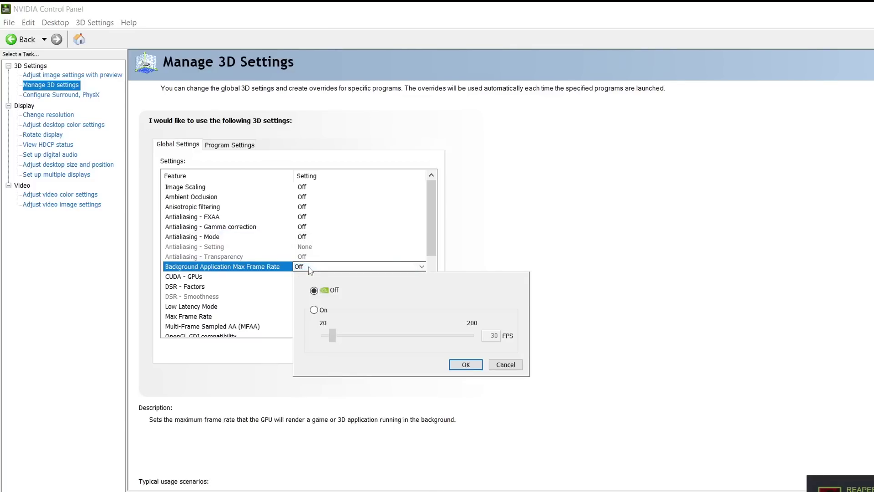
click(314, 311)
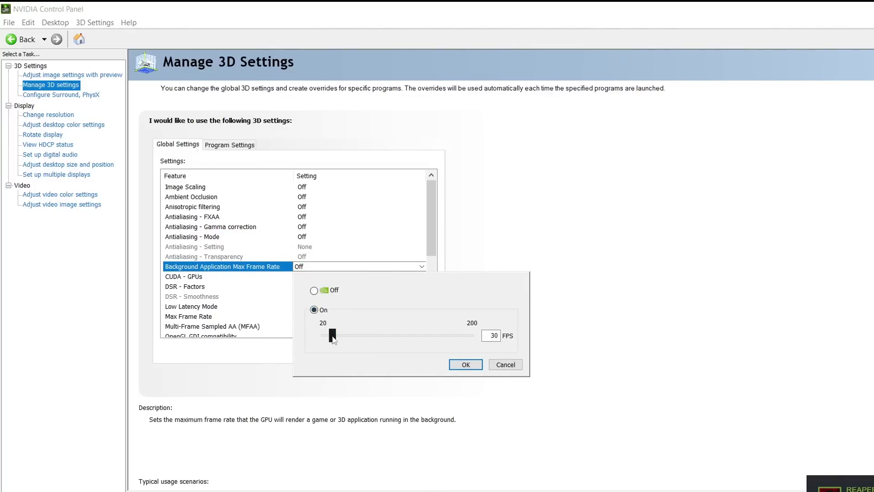
double_click(487, 335)
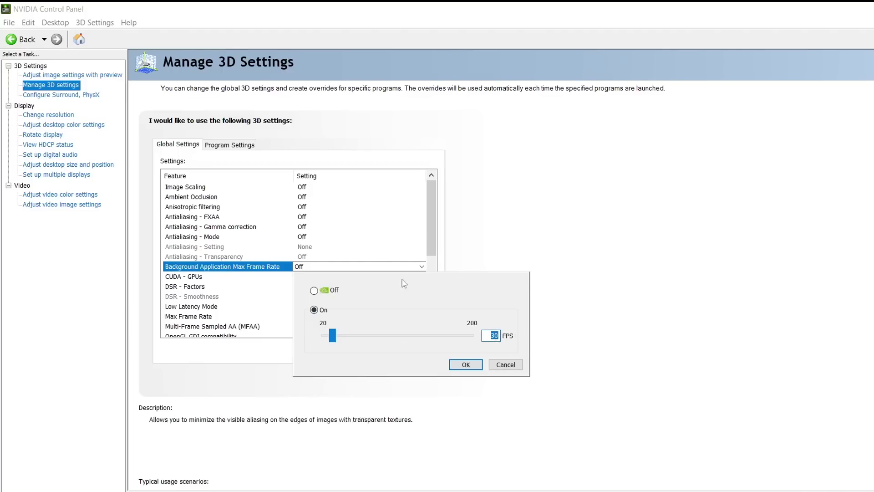
click(315, 290)
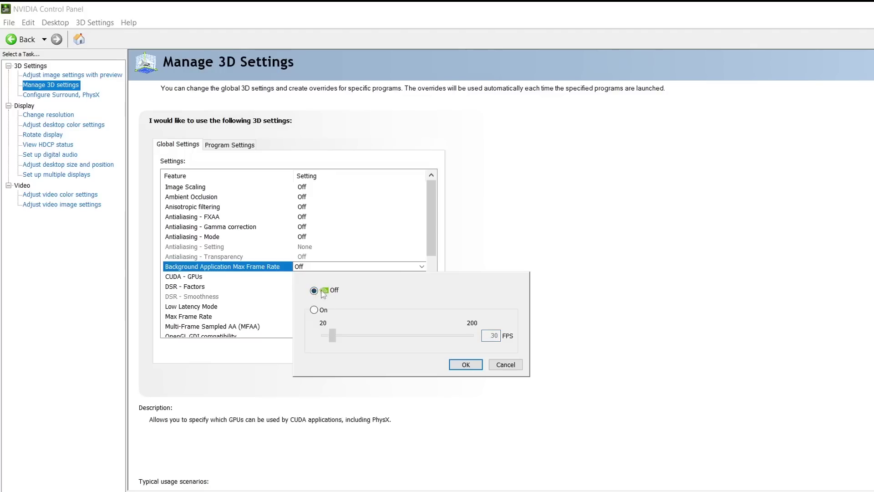
click(457, 364)
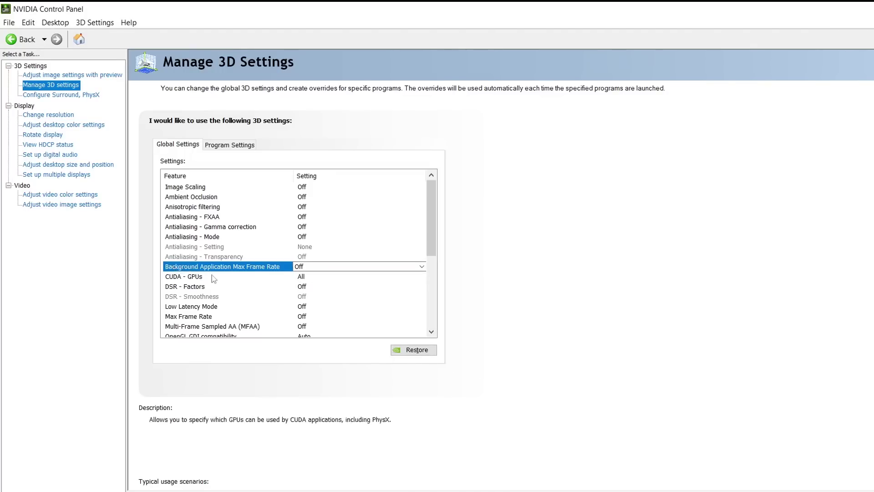
click(280, 277)
click(303, 276)
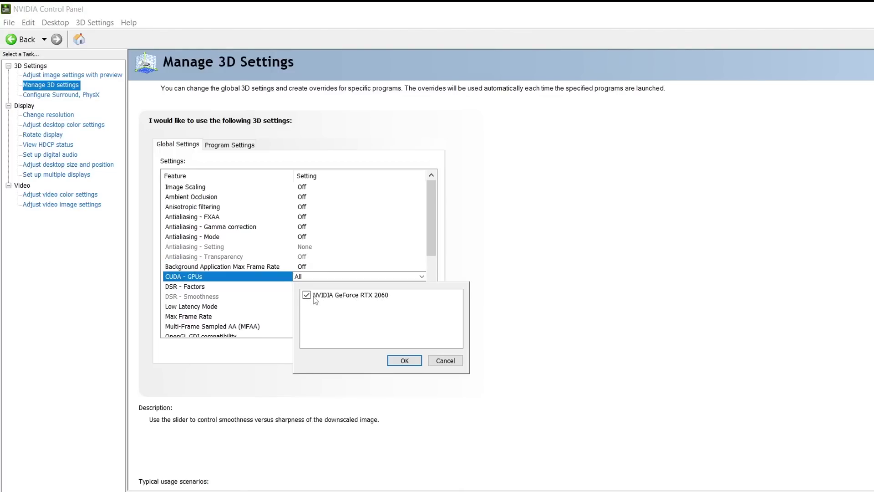
click(445, 362)
click(316, 278)
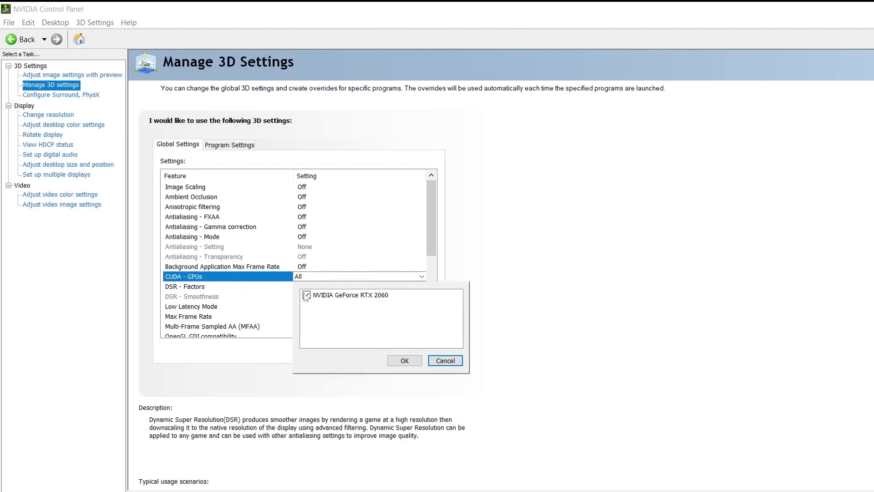
click(306, 296)
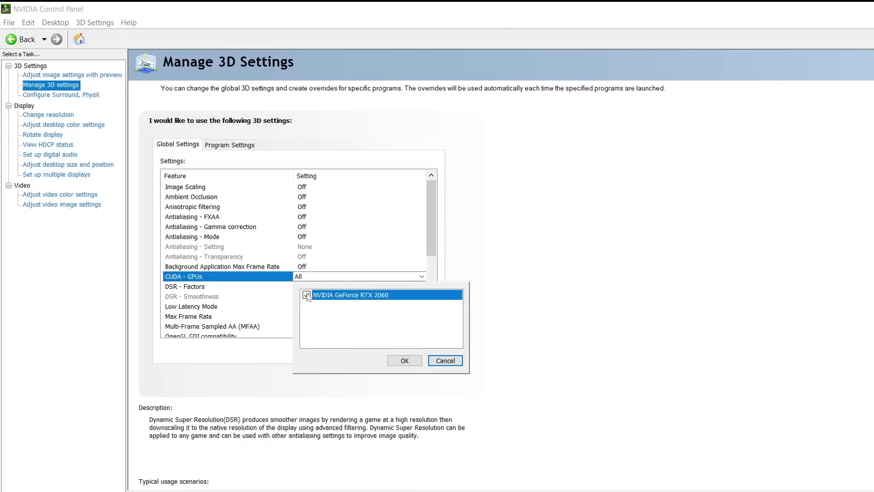
click(401, 360)
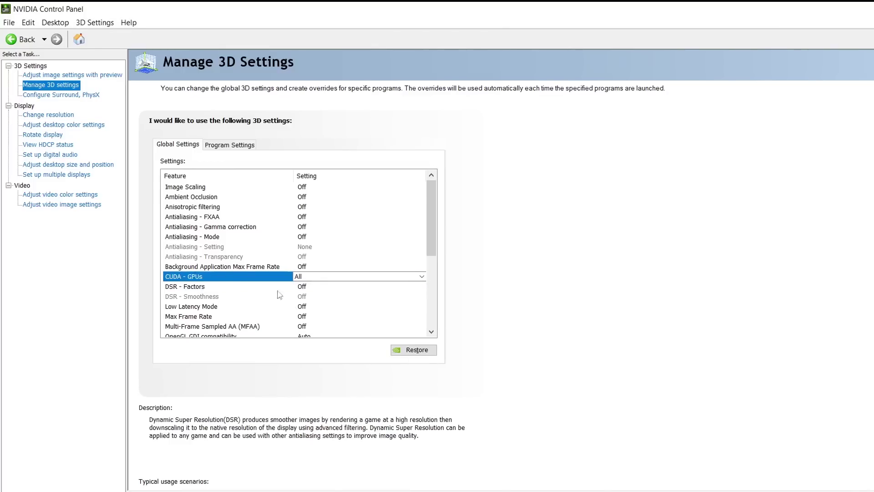
click(211, 289)
click(312, 292)
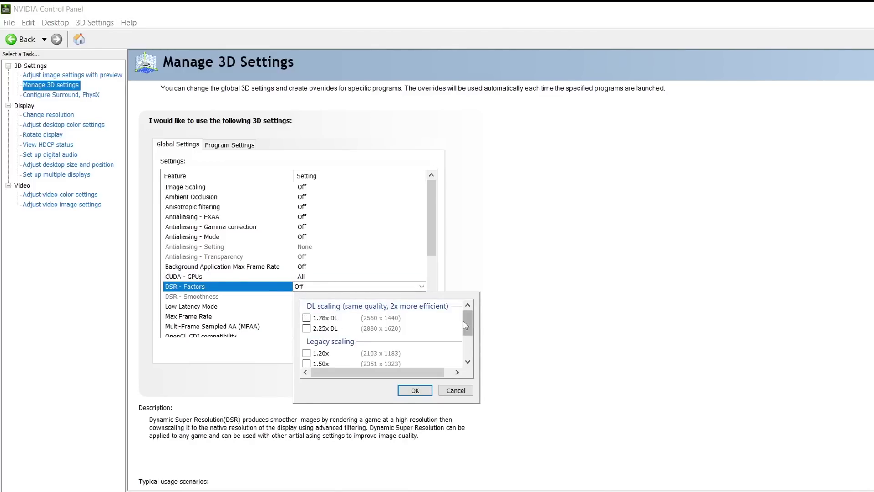
drag(466, 321, 465, 349)
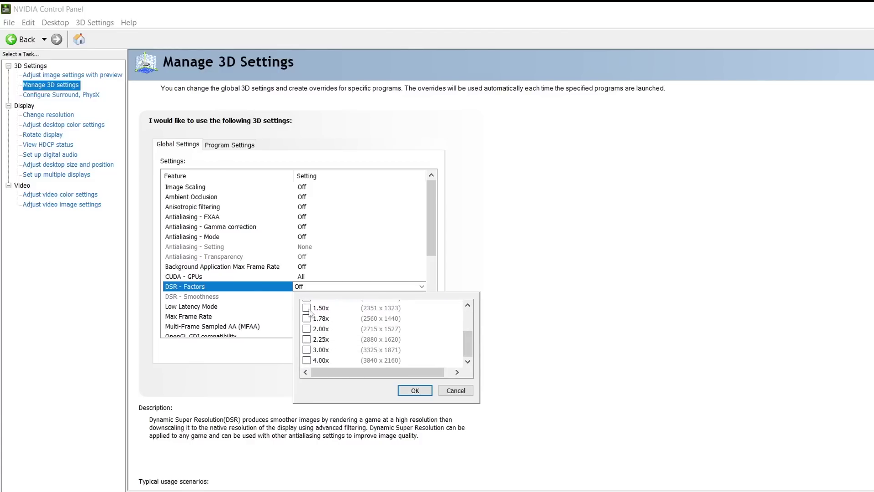
drag(467, 346, 467, 322)
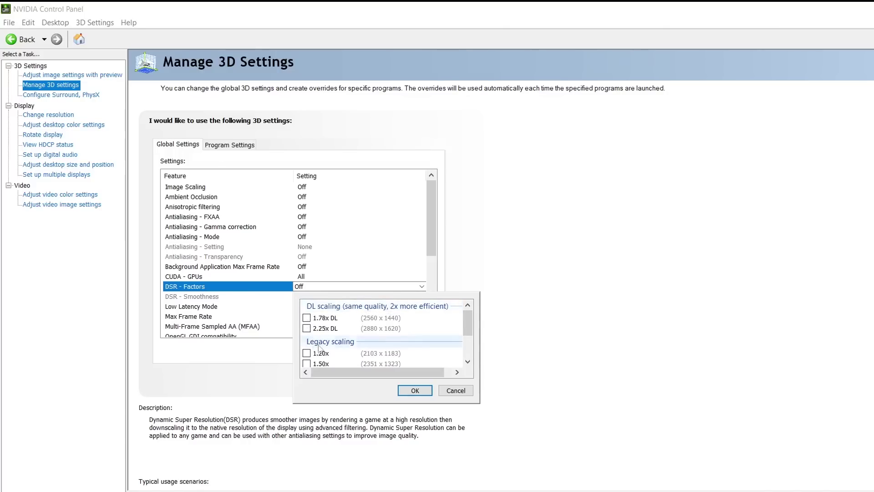
drag(465, 330, 465, 347)
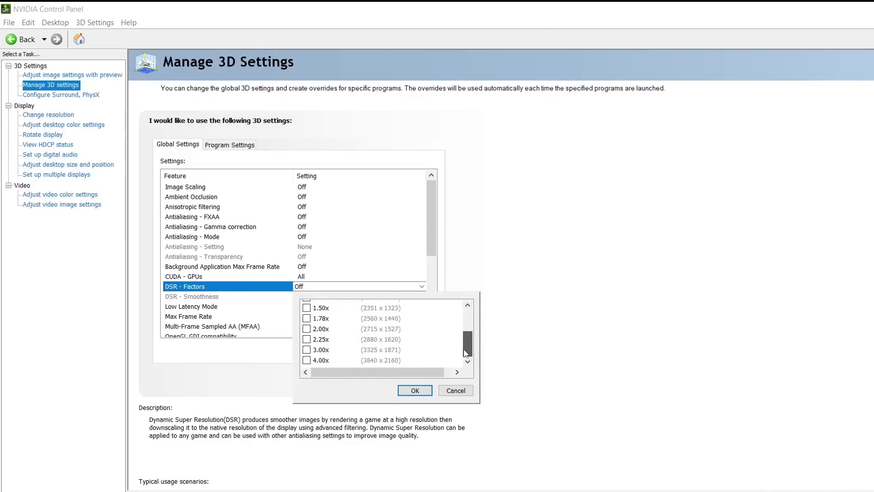
click(455, 390)
click(308, 288)
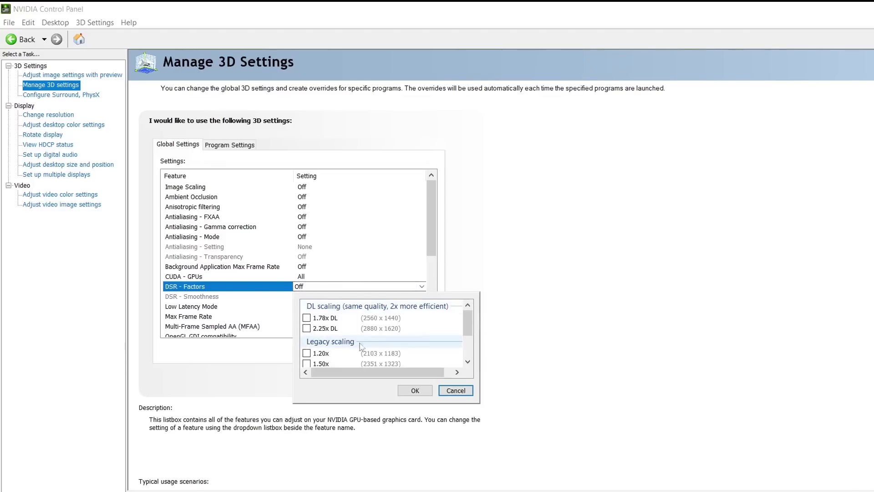
scroll(319, 333, down, 3)
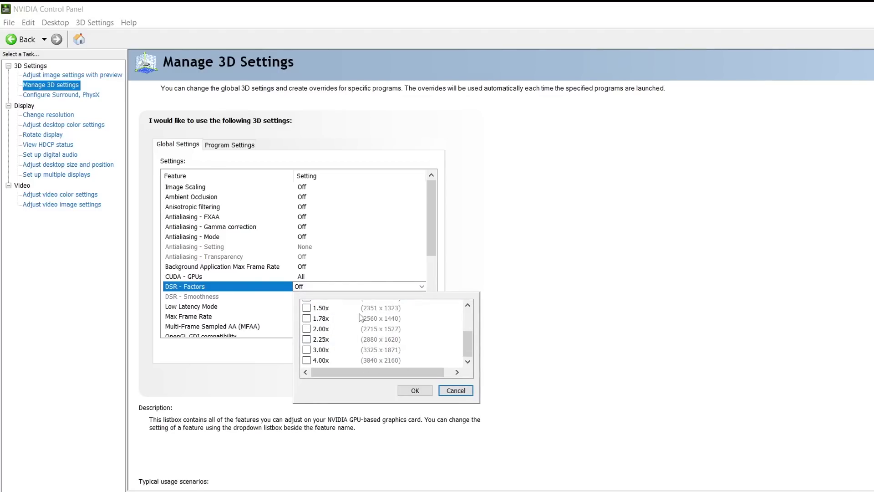
scroll(361, 317, up, 5)
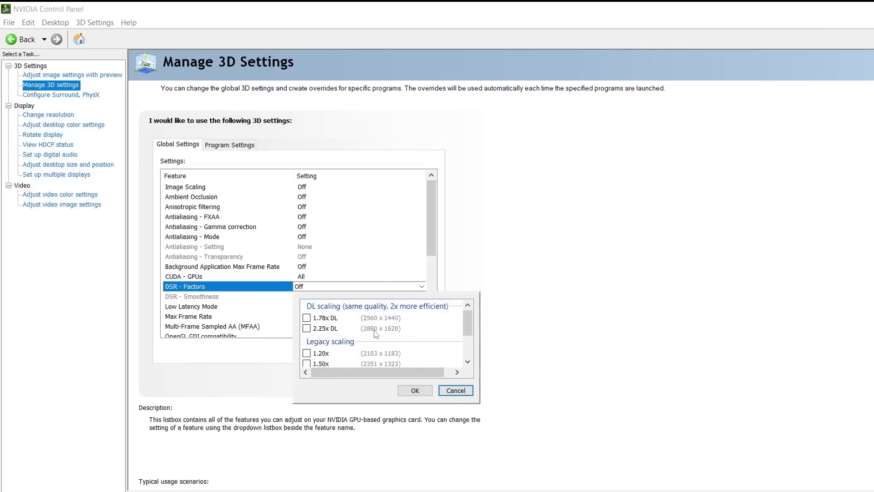
click(441, 391)
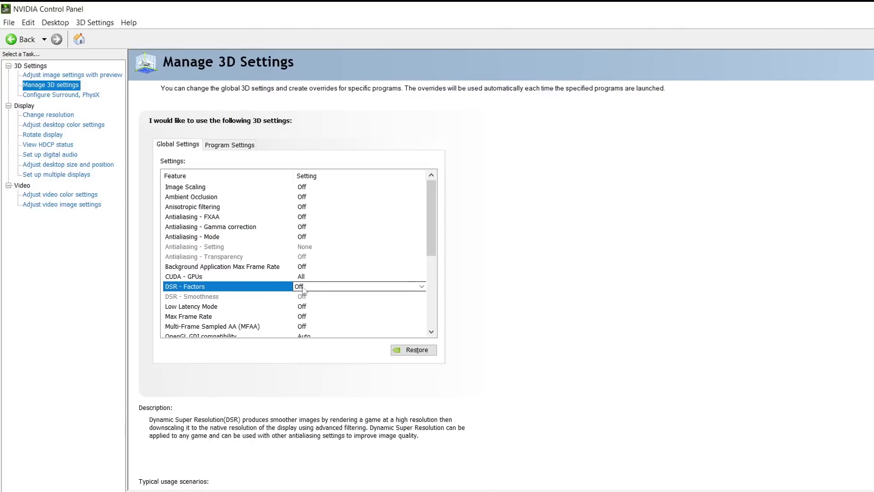
click(303, 290)
click(314, 287)
click(181, 307)
Step: Choose Ultra for Low Latency Mode, rechecking that Ultra stays selected
click(309, 307)
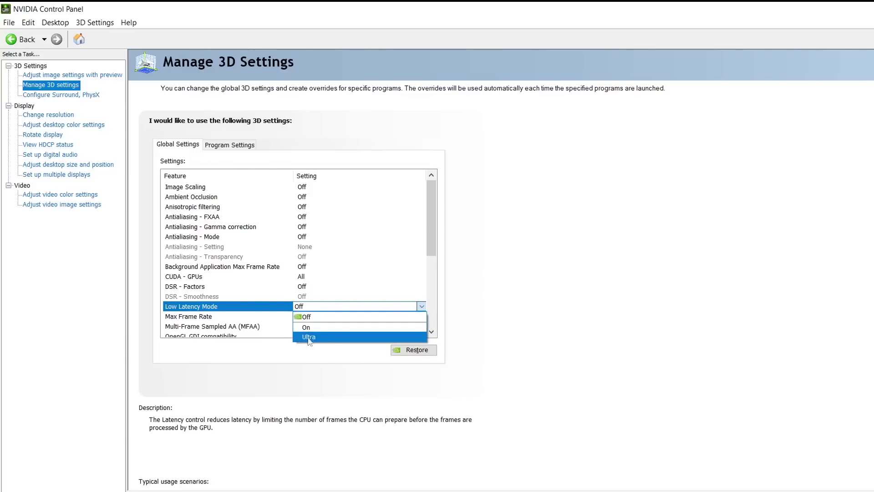
click(314, 337)
click(305, 310)
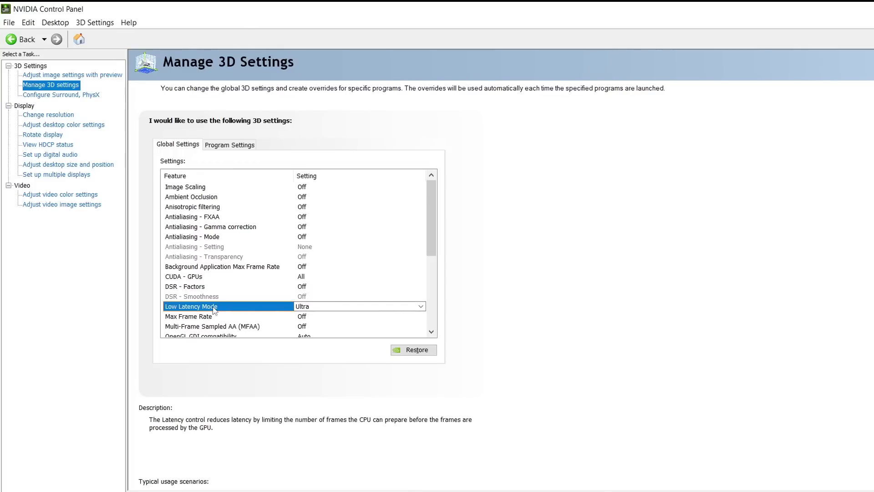
click(313, 310)
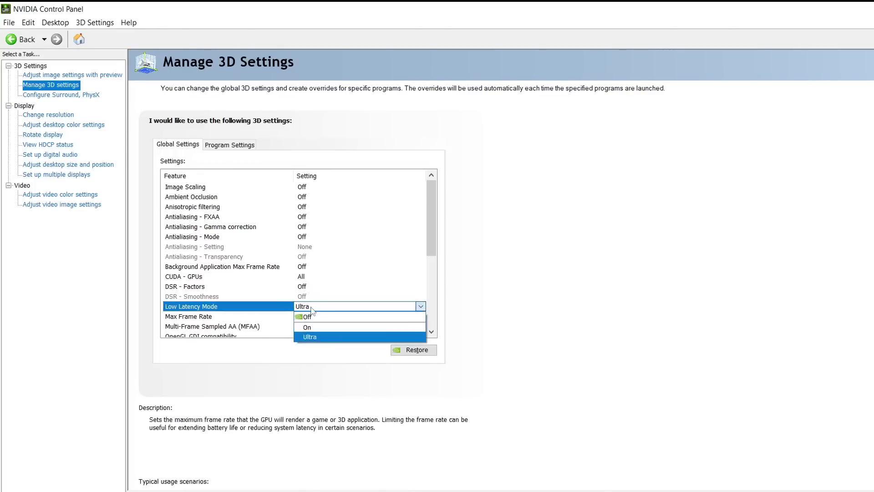
click(313, 338)
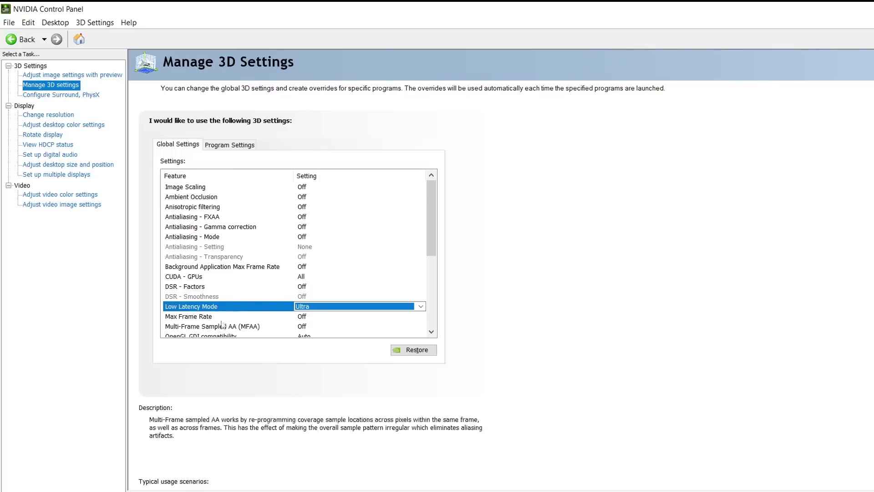
click(310, 306)
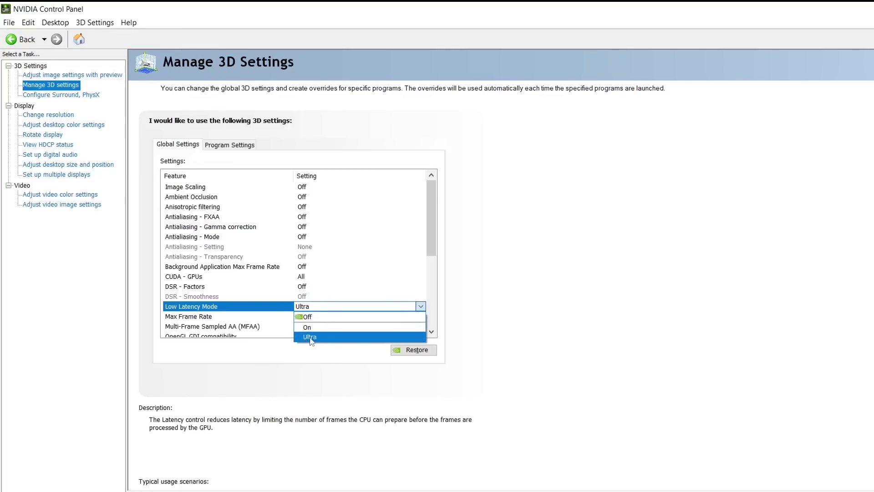
click(215, 310)
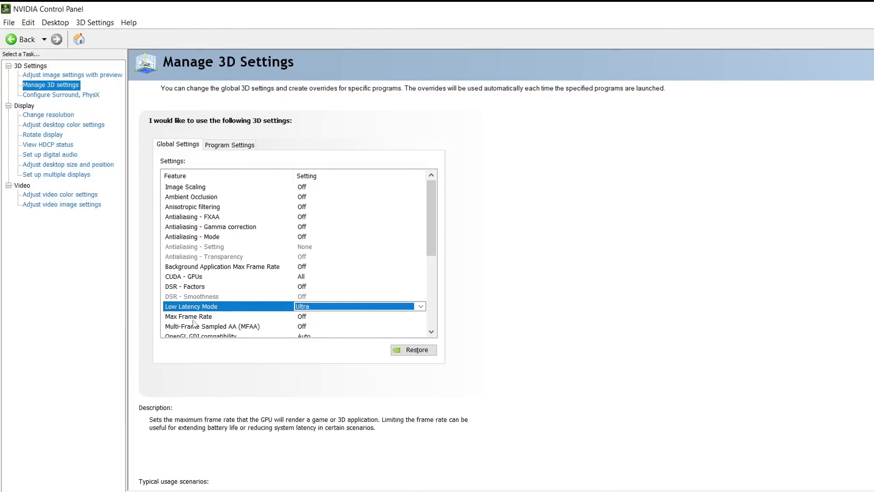
click(221, 317)
click(314, 317)
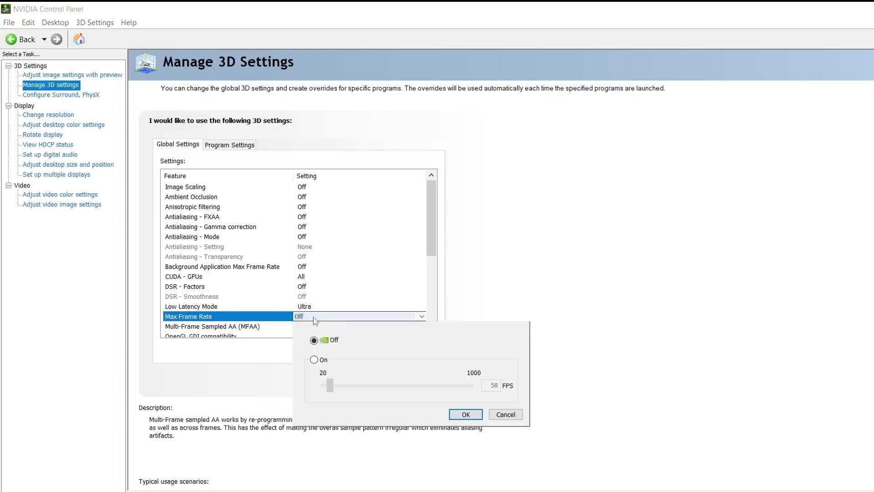
click(316, 360)
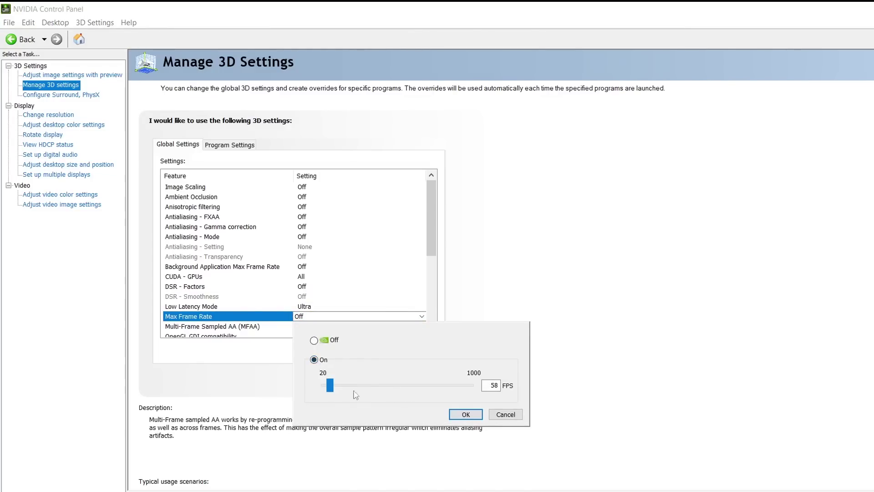
drag(331, 388, 406, 386)
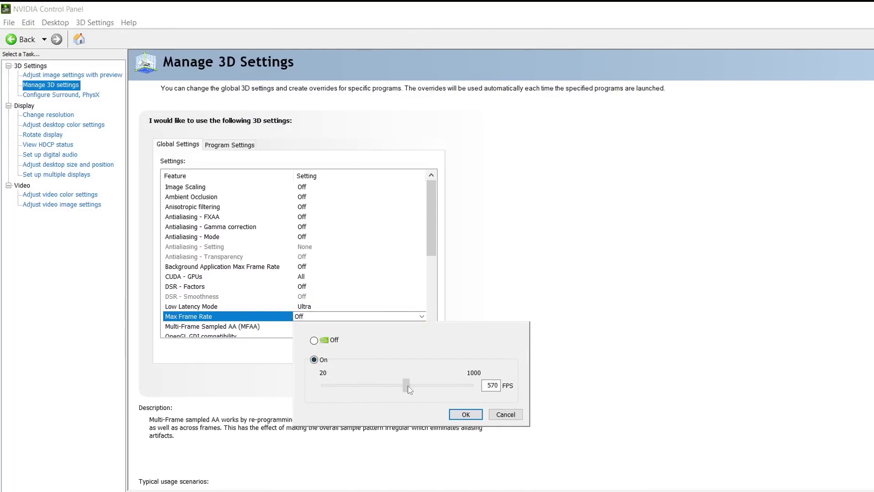
double_click(487, 385)
text(20)
click(315, 342)
click(314, 360)
drag(330, 386, 355, 389)
click(335, 341)
click(465, 414)
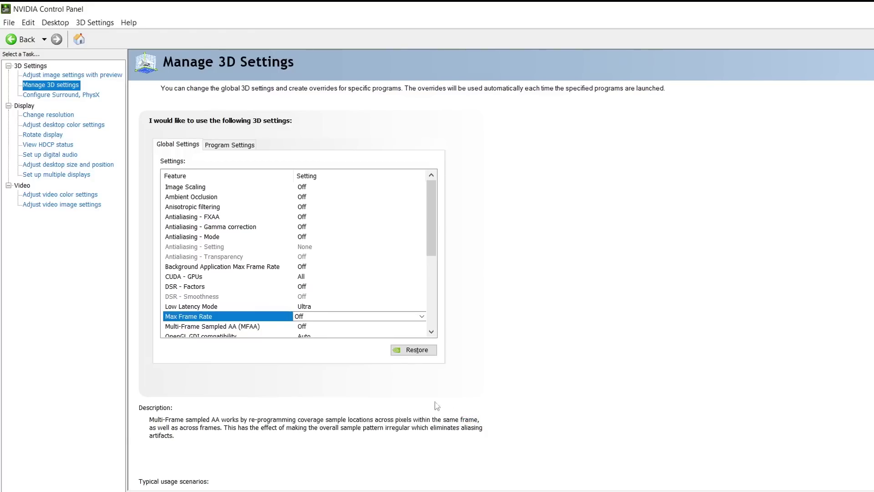
scroll(428, 253, down, 4)
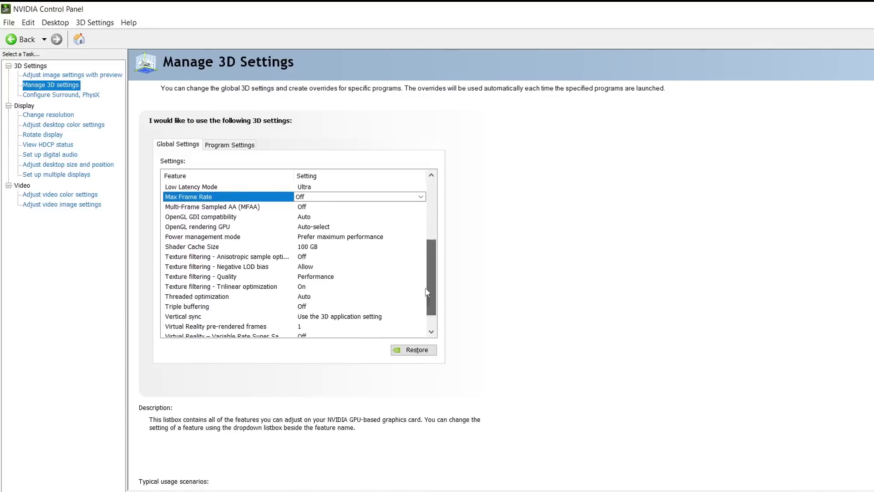
click(309, 199)
click(309, 201)
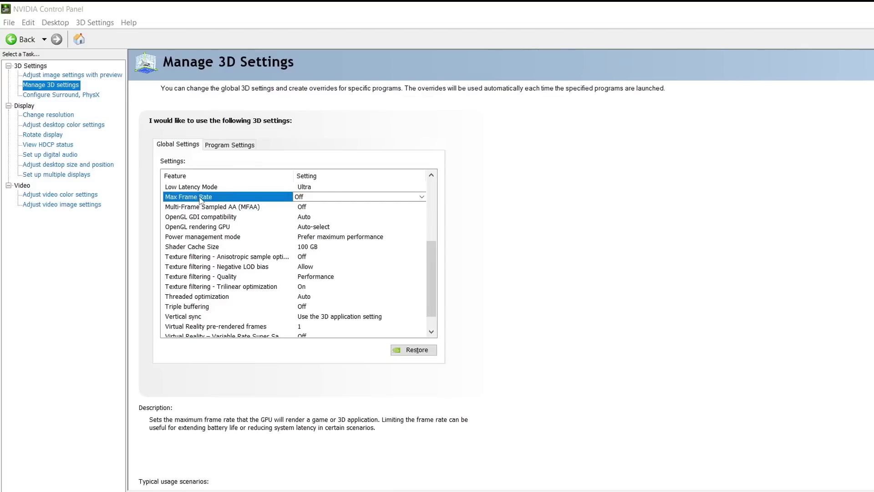
click(199, 209)
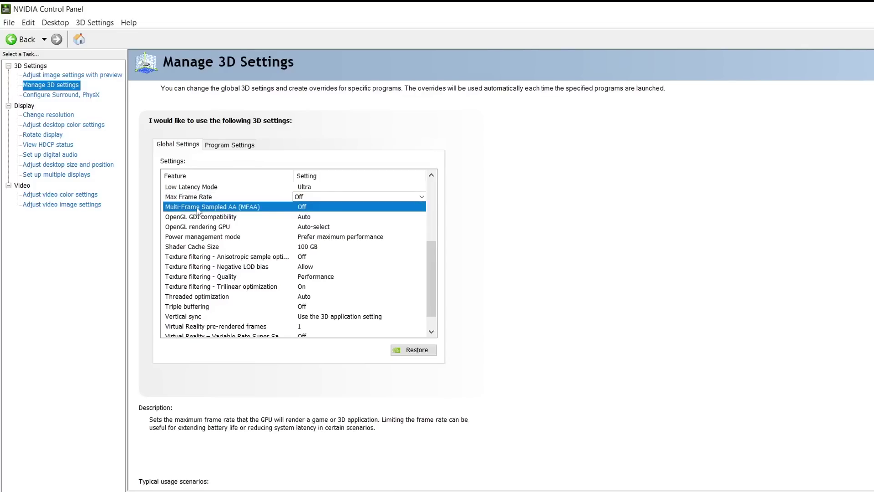
click(299, 208)
click(300, 209)
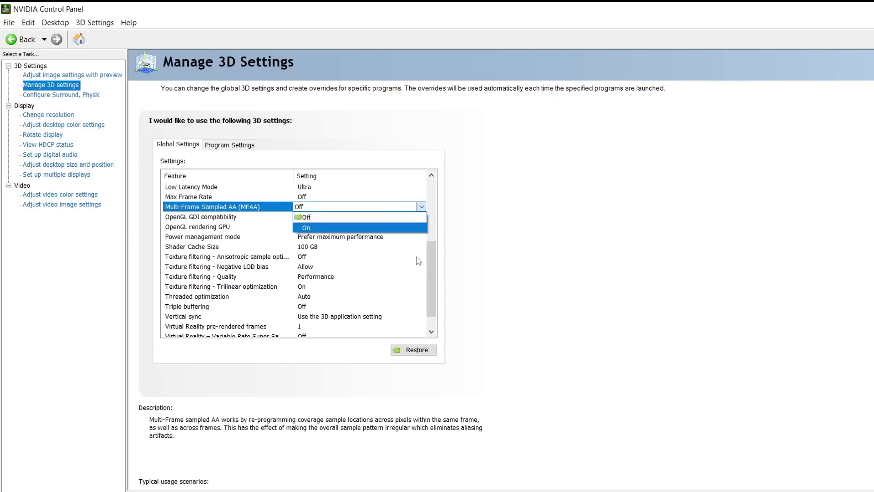
click(437, 273)
drag(433, 273, 432, 212)
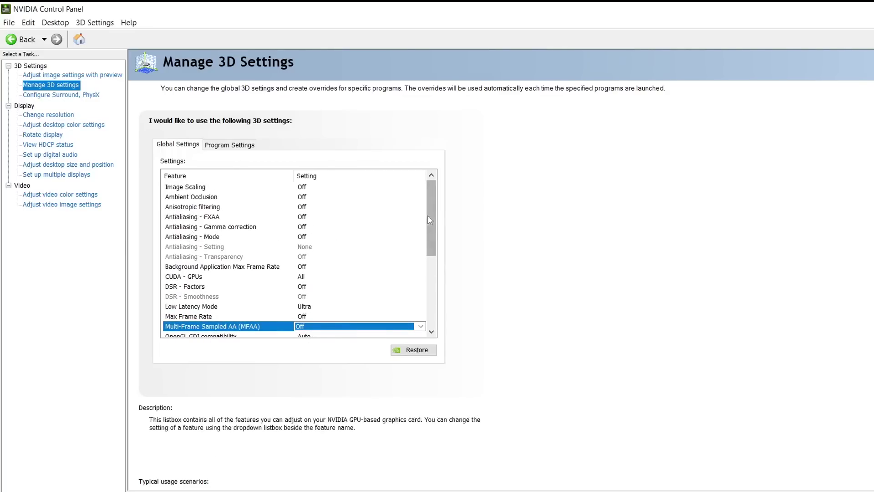
drag(428, 215, 430, 270)
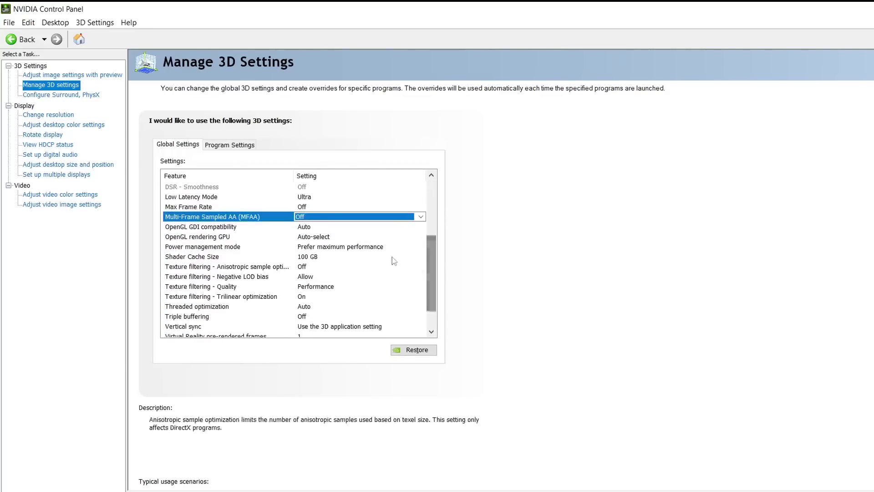
click(309, 221)
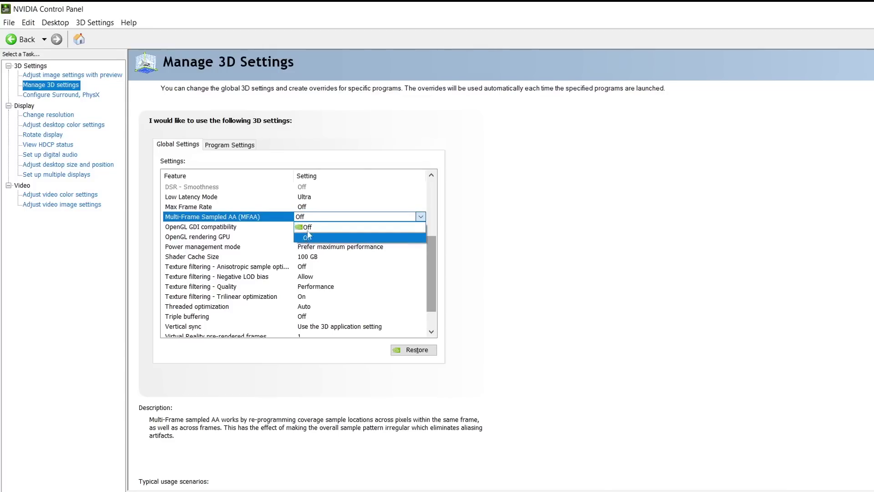
click(308, 230)
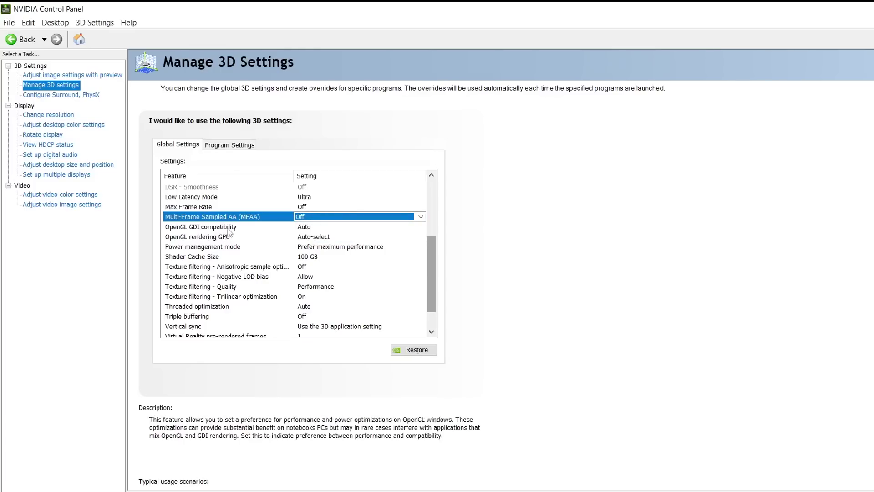
Step: Choose NVIDIA GeForce RTX 2060 as the OpenGL rendering GPU, replacing Auto-select
click(317, 240)
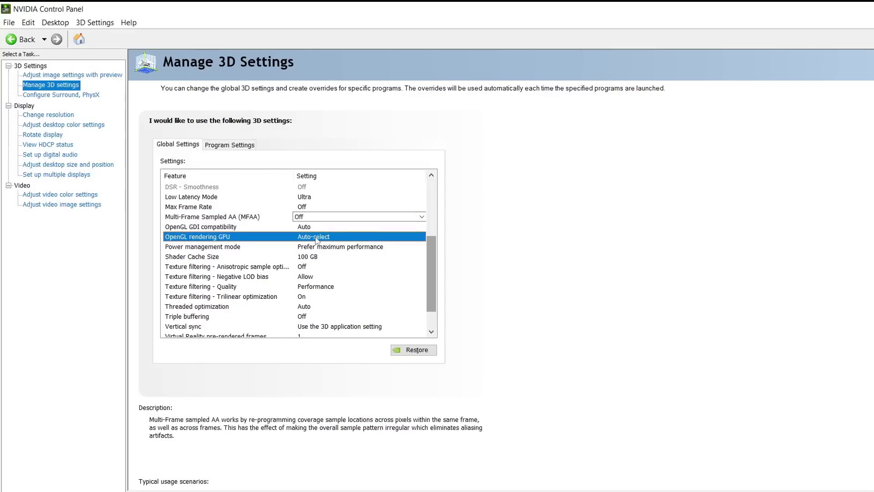
click(317, 238)
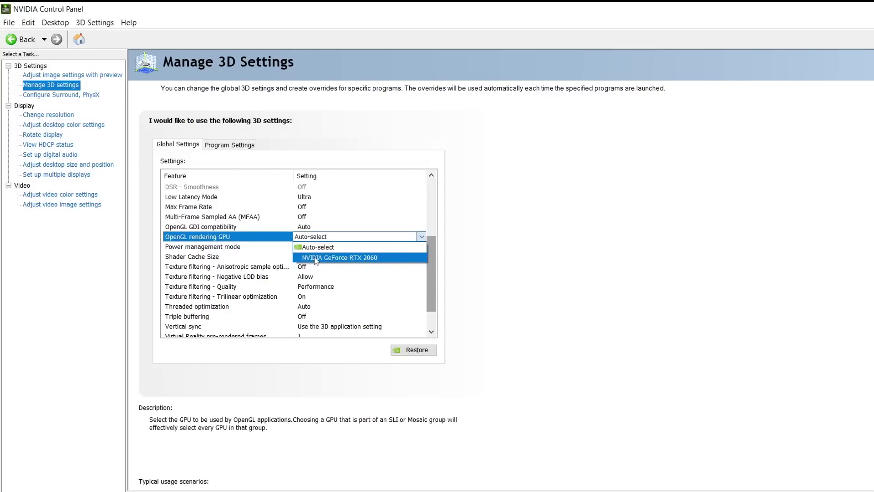
click(316, 257)
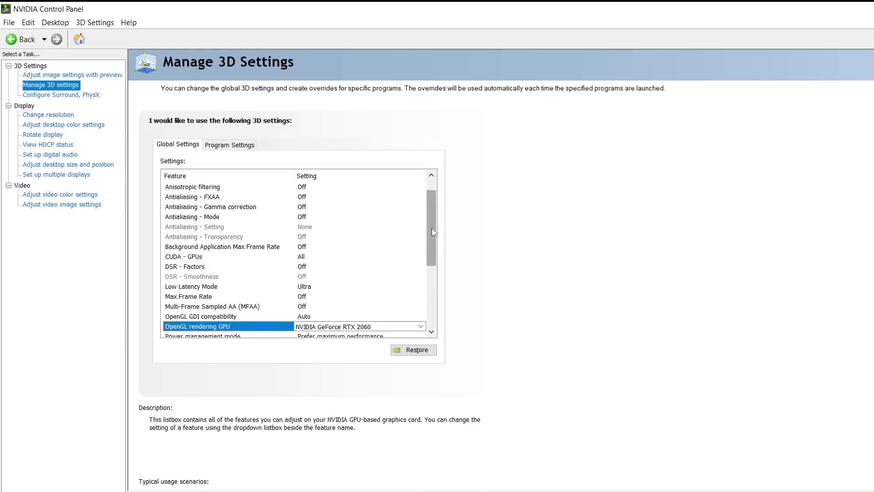
scroll(428, 286, down, 2)
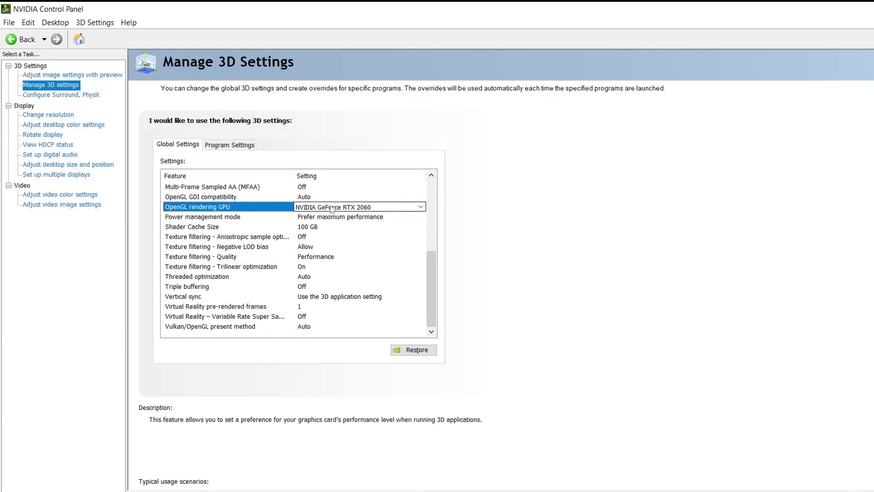
Step: Change Power management mode to Prefer maximum performance
click(309, 218)
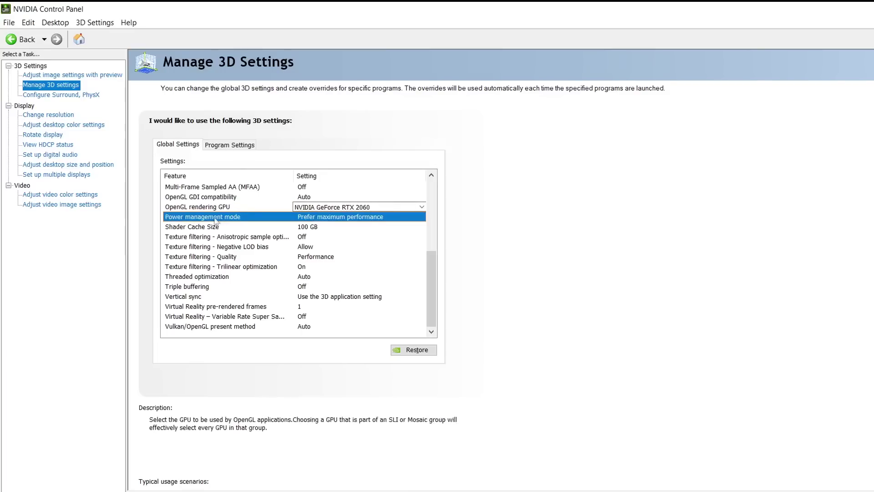
click(310, 221)
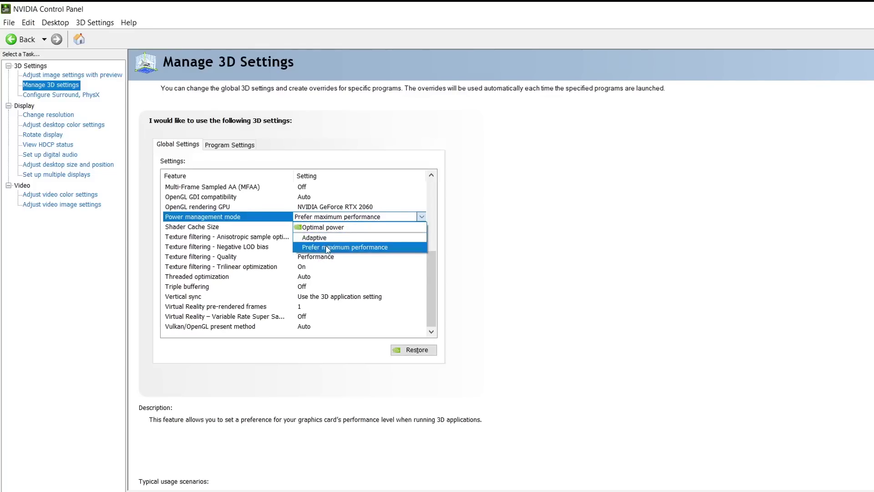
click(326, 247)
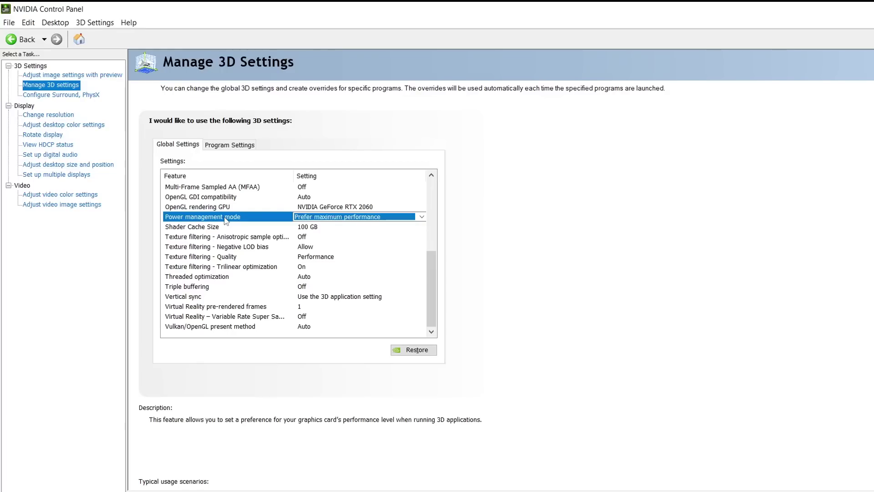
click(318, 217)
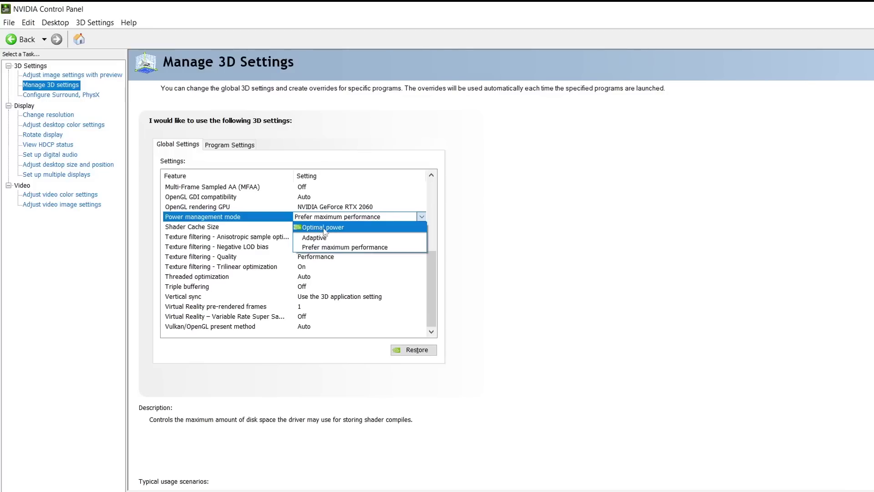
key(Escape)
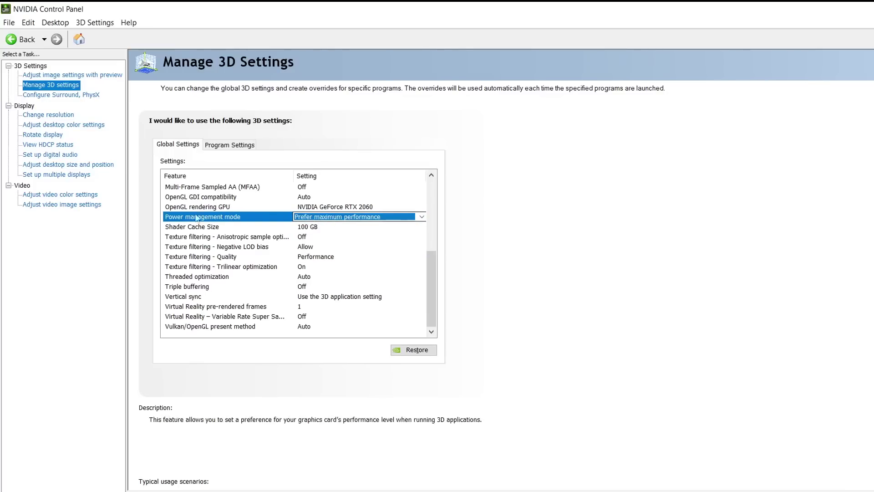
click(348, 218)
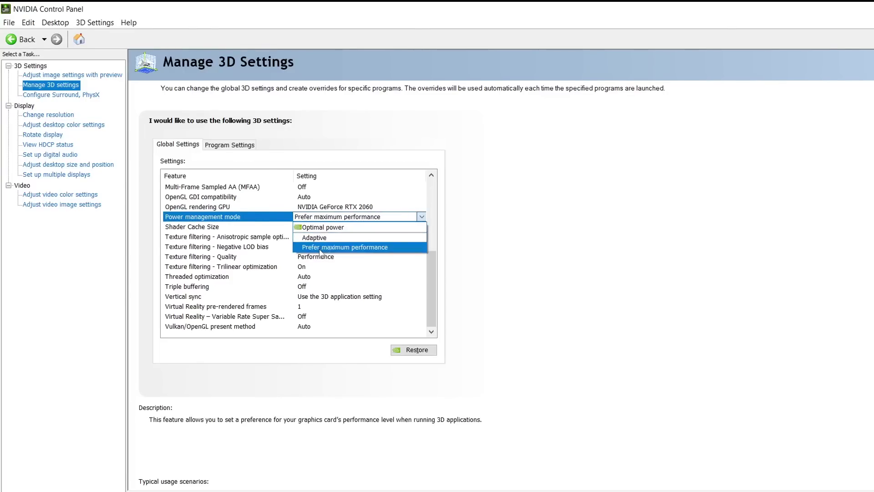
click(322, 247)
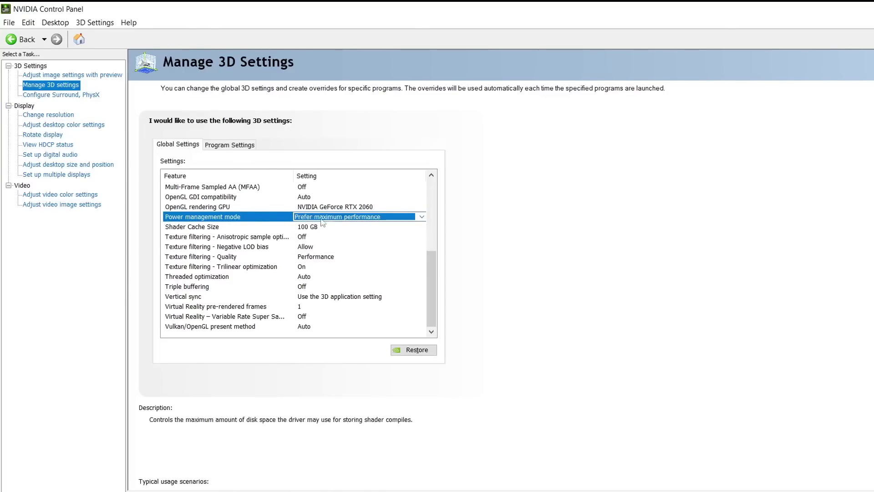
Step: Pick 100 GB for Shader Cache Size
click(312, 228)
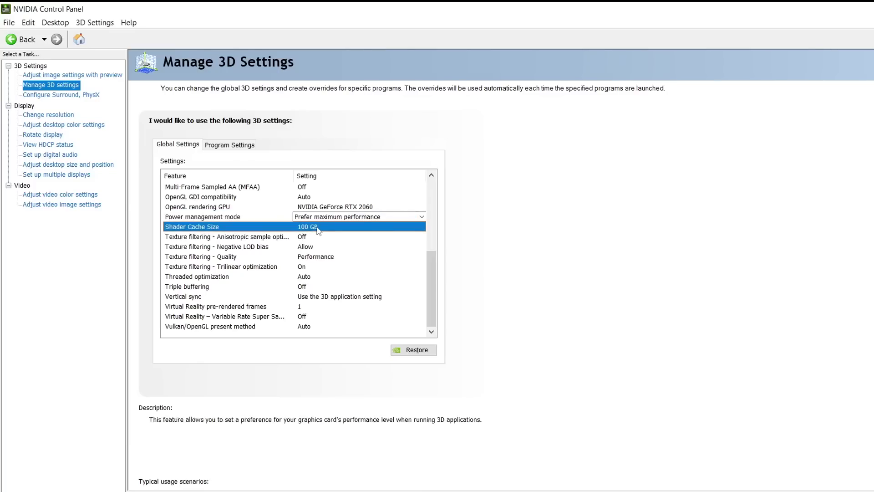
click(318, 227)
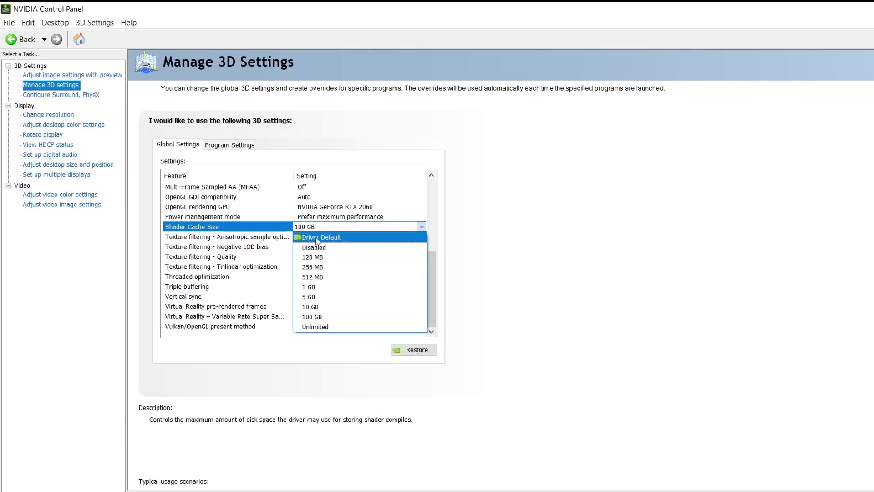
click(317, 317)
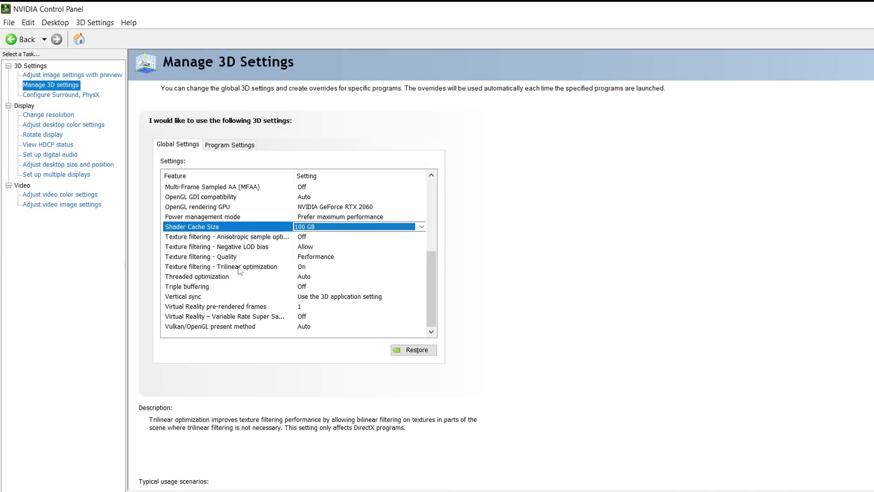
click(242, 237)
Step: Adjust Anisotropic sample optimization and set Negative LOD bias to Clamp
click(304, 237)
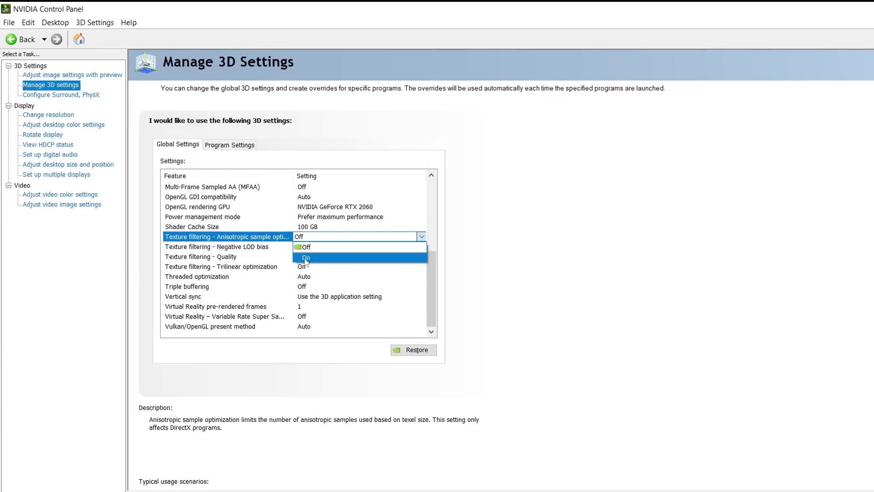
click(311, 246)
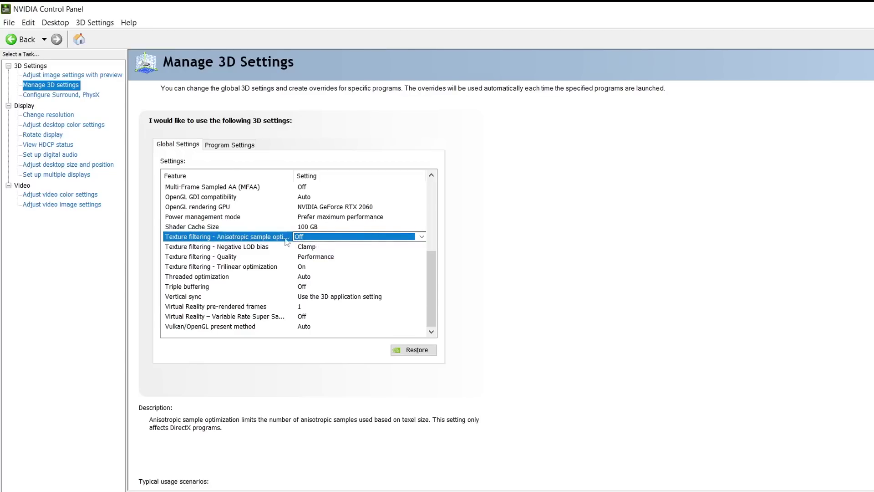
click(312, 237)
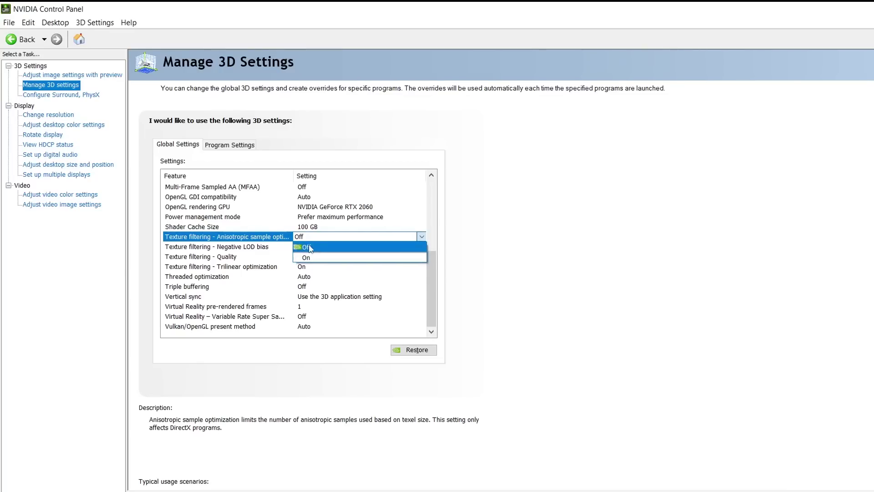
click(309, 249)
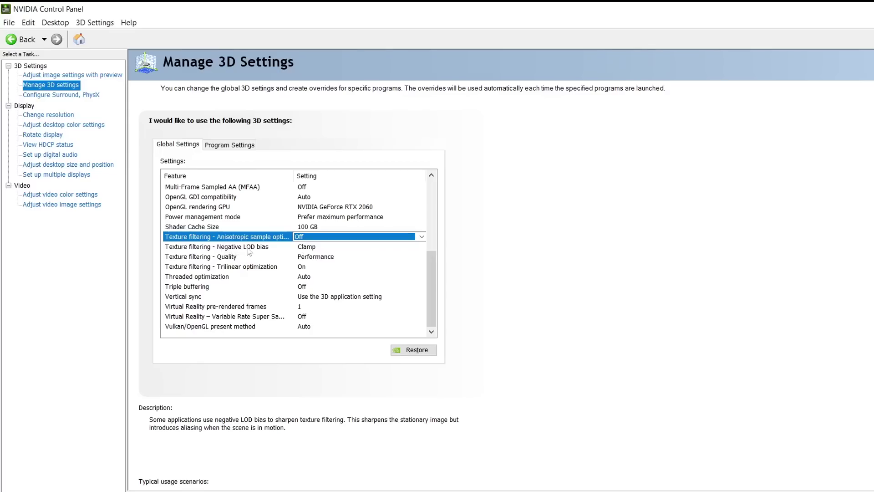
click(258, 249)
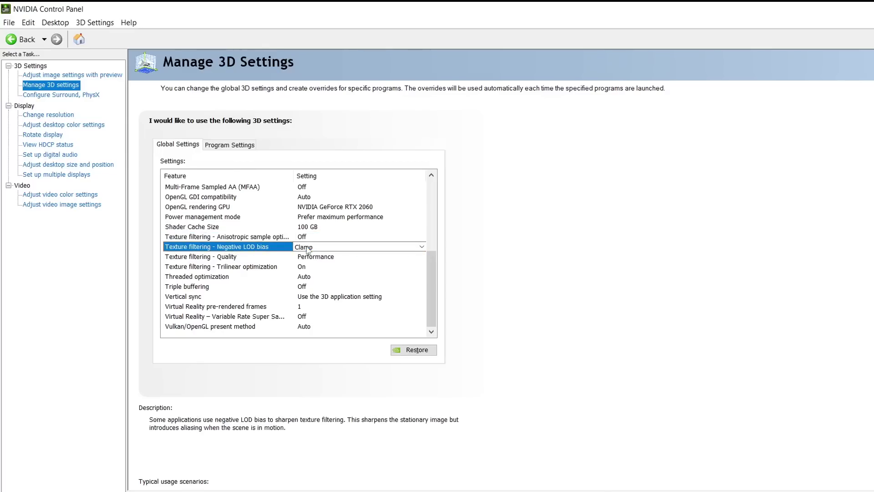
click(306, 248)
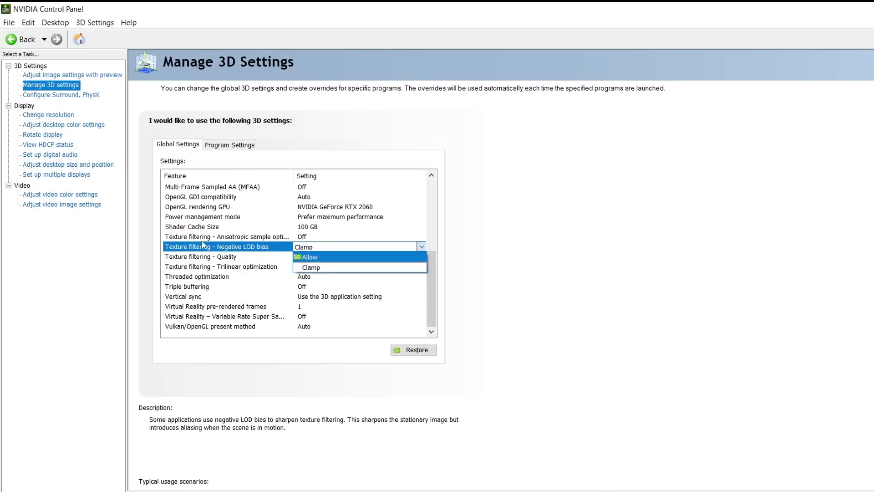
click(317, 267)
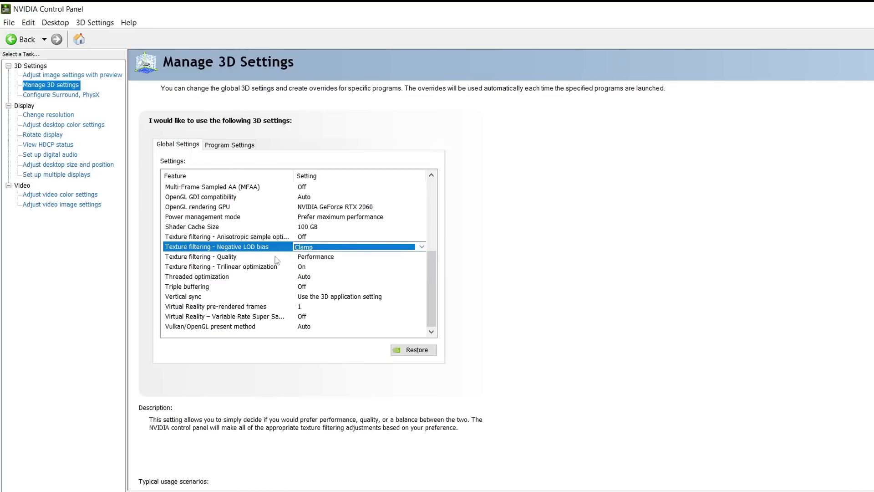
Step: Set Texture filtering - Quality to High performance
click(323, 257)
click(325, 258)
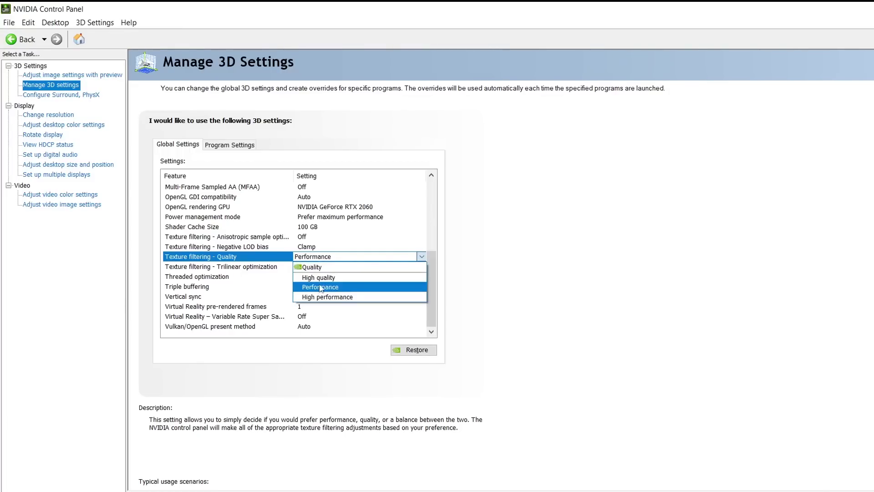
click(318, 297)
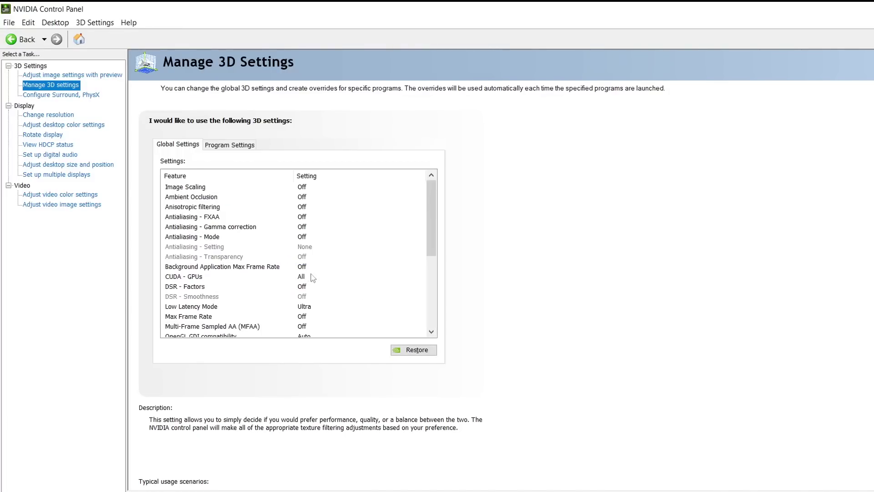
drag(430, 198, 430, 269)
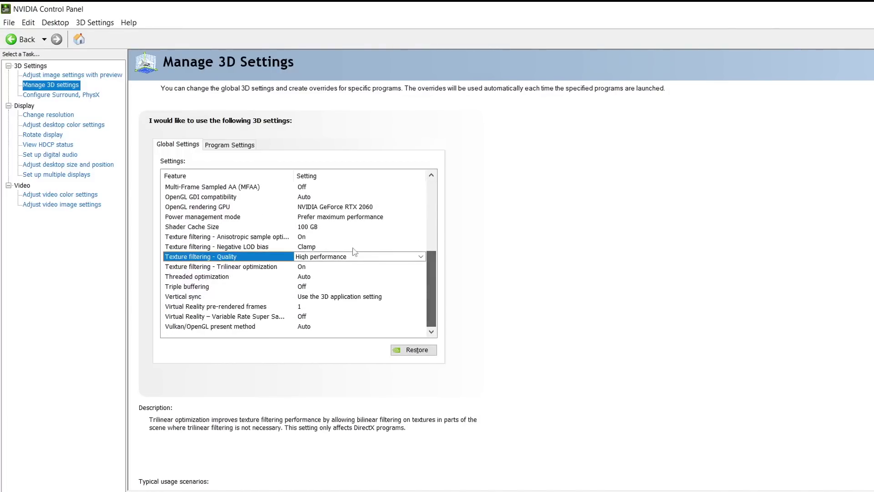
click(319, 258)
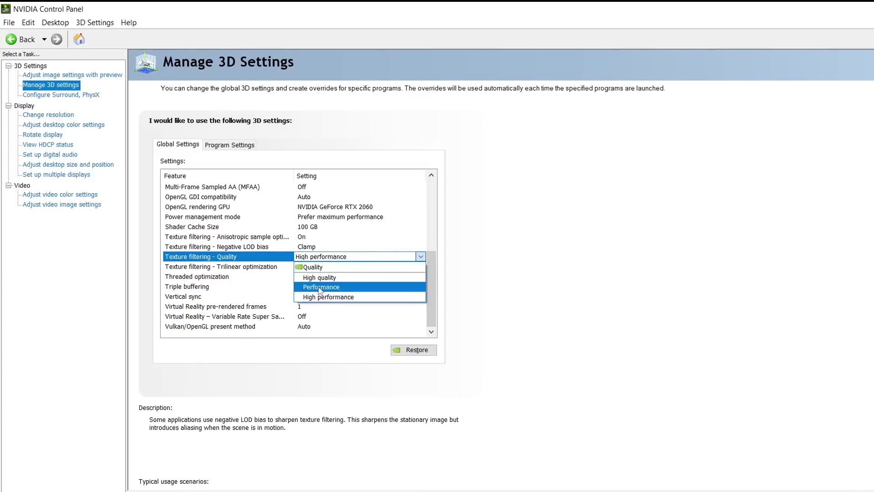
click(315, 297)
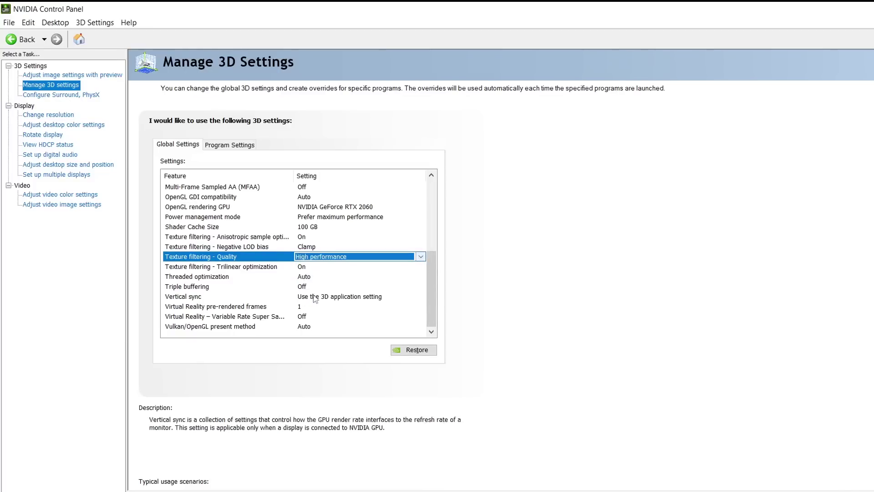
click(303, 269)
click(303, 268)
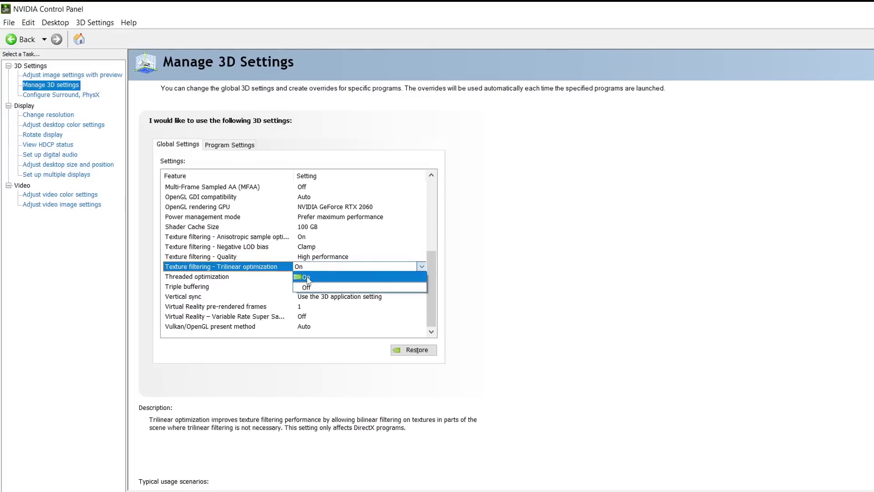
click(307, 277)
click(298, 278)
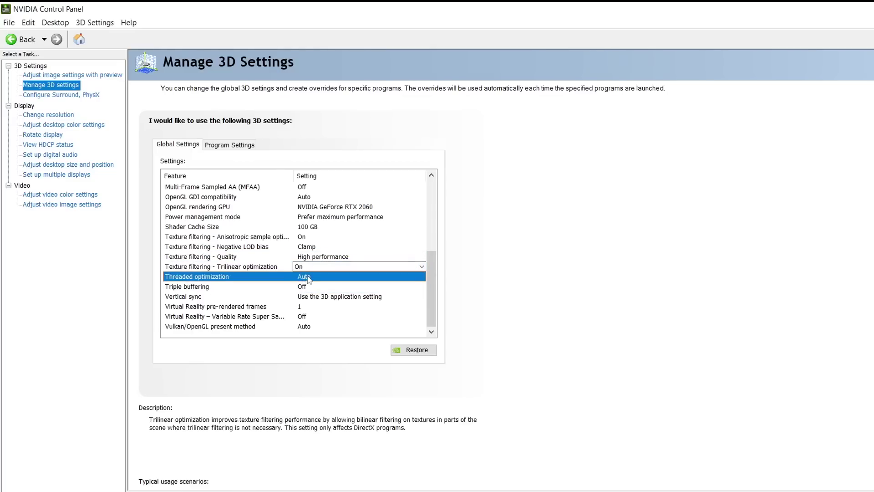
click(309, 278)
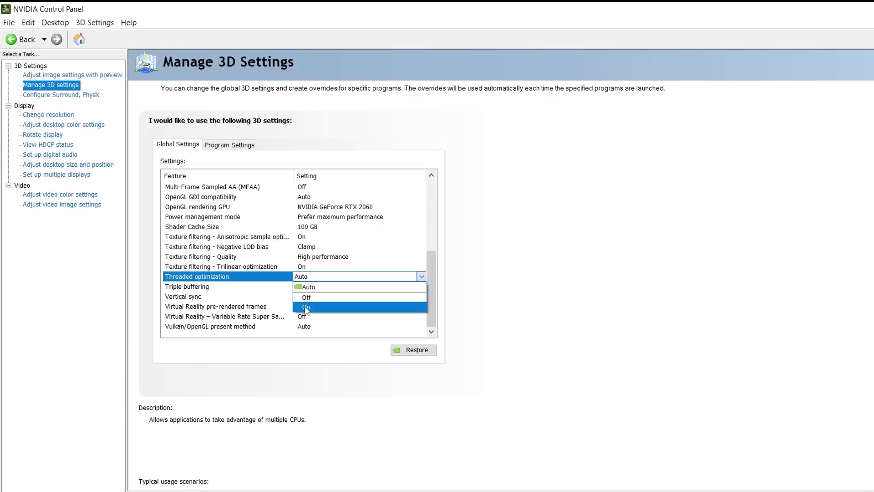
click(310, 291)
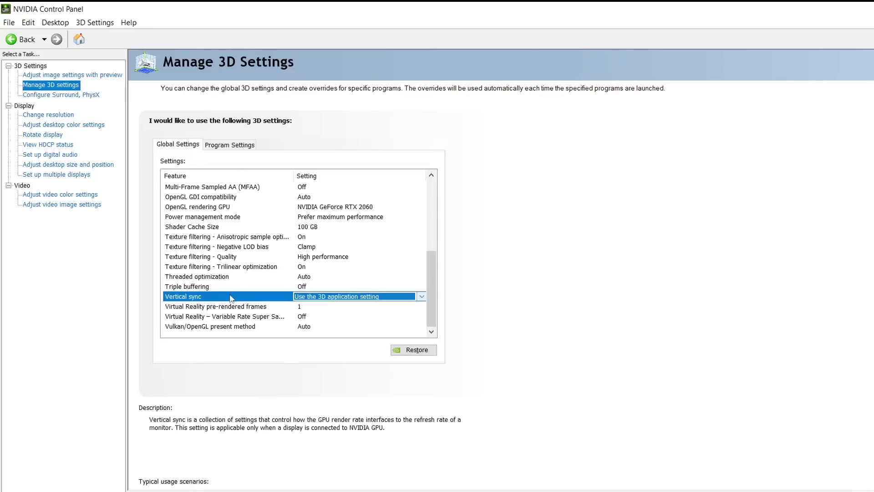
Step: Keep Vertical sync on Use the 3D application setting
click(326, 299)
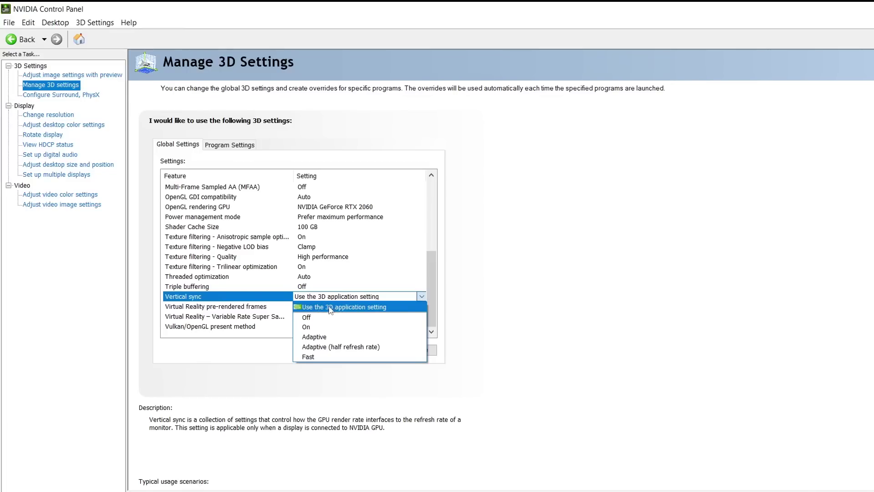
click(330, 309)
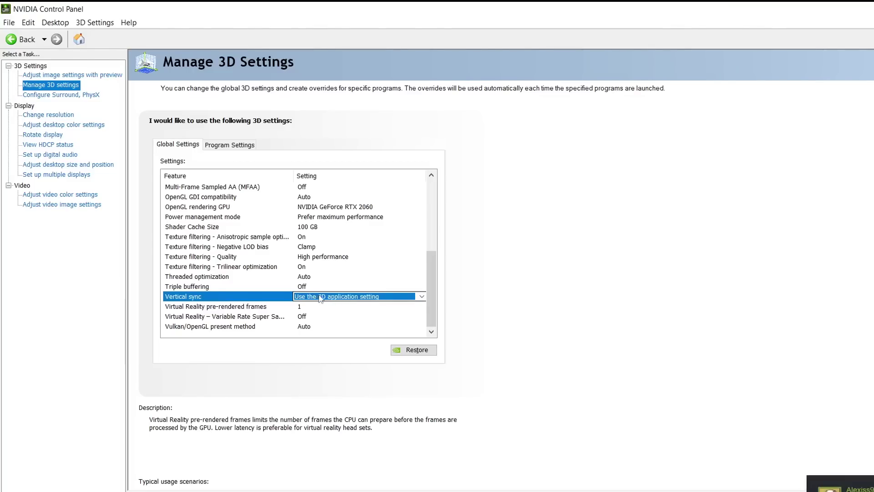
click(321, 298)
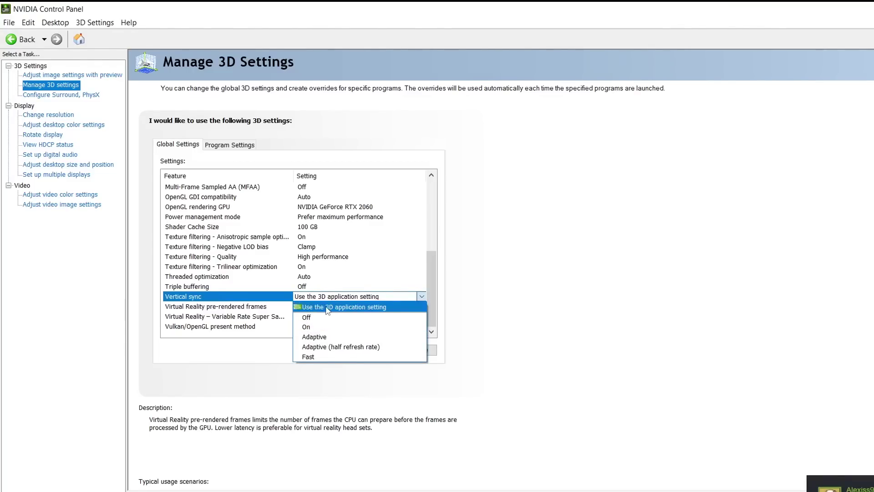
click(328, 311)
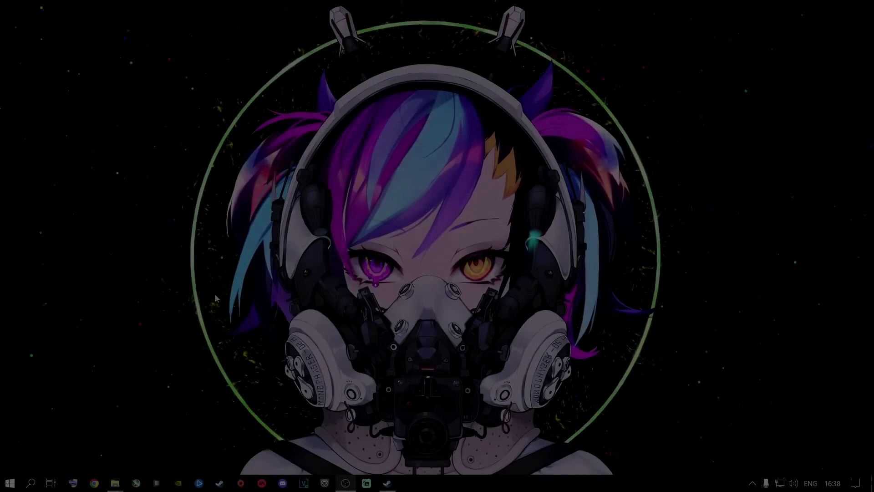